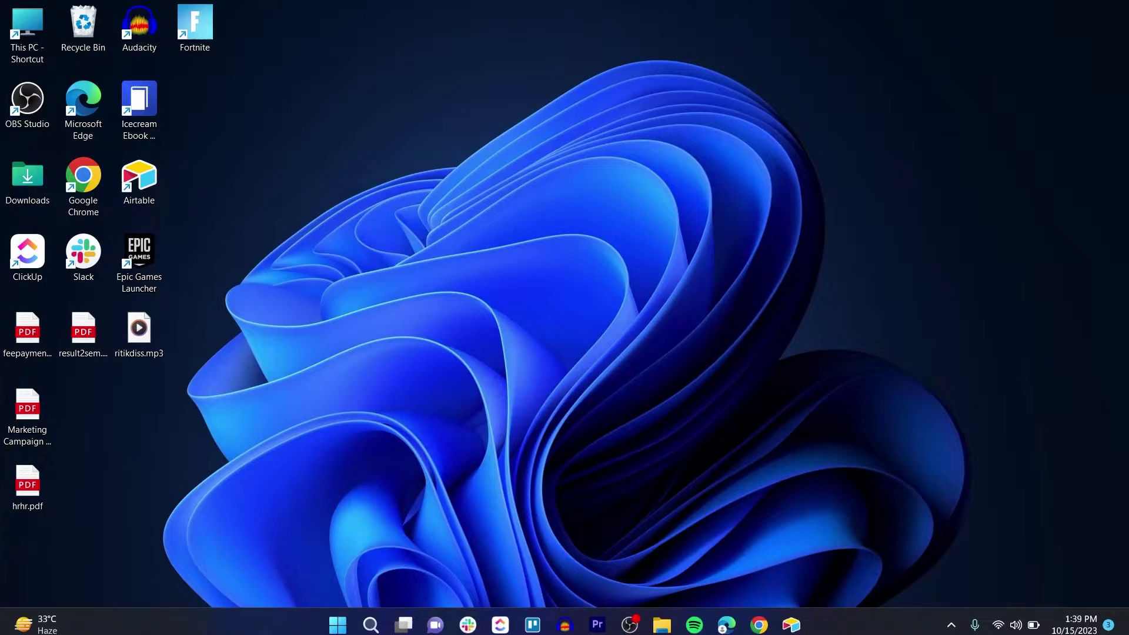
Launch Airtable and start a blank base from scratch, opening Untitled Base with Table 1.
{"action": "left_click", "coordinate": [791, 618]}
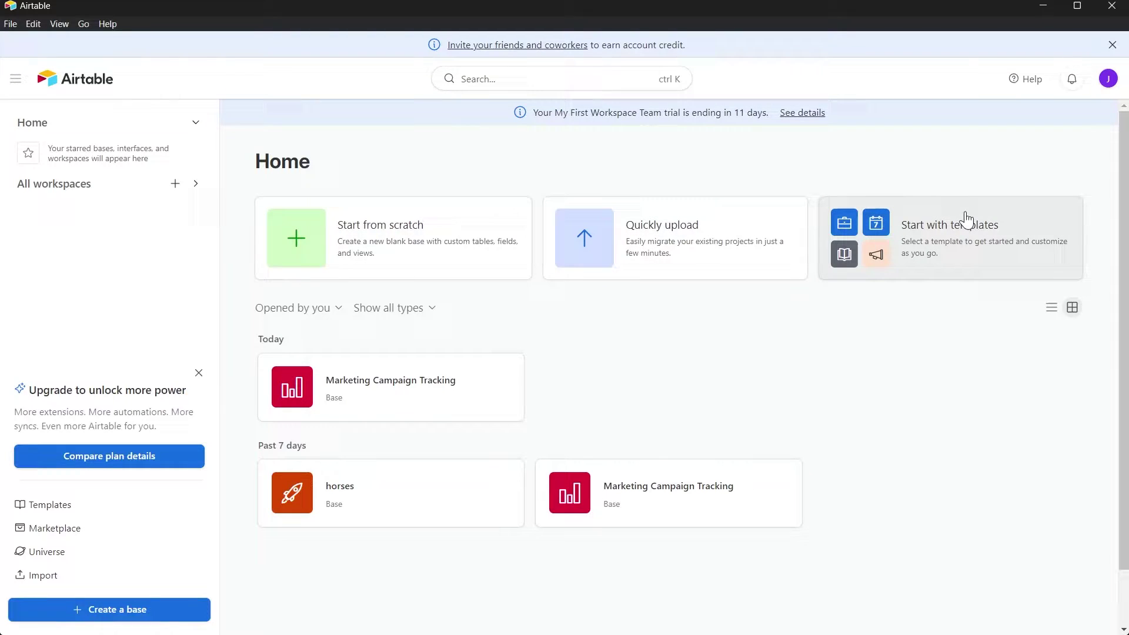
{"action": "left_click", "coordinate": [368, 222]}
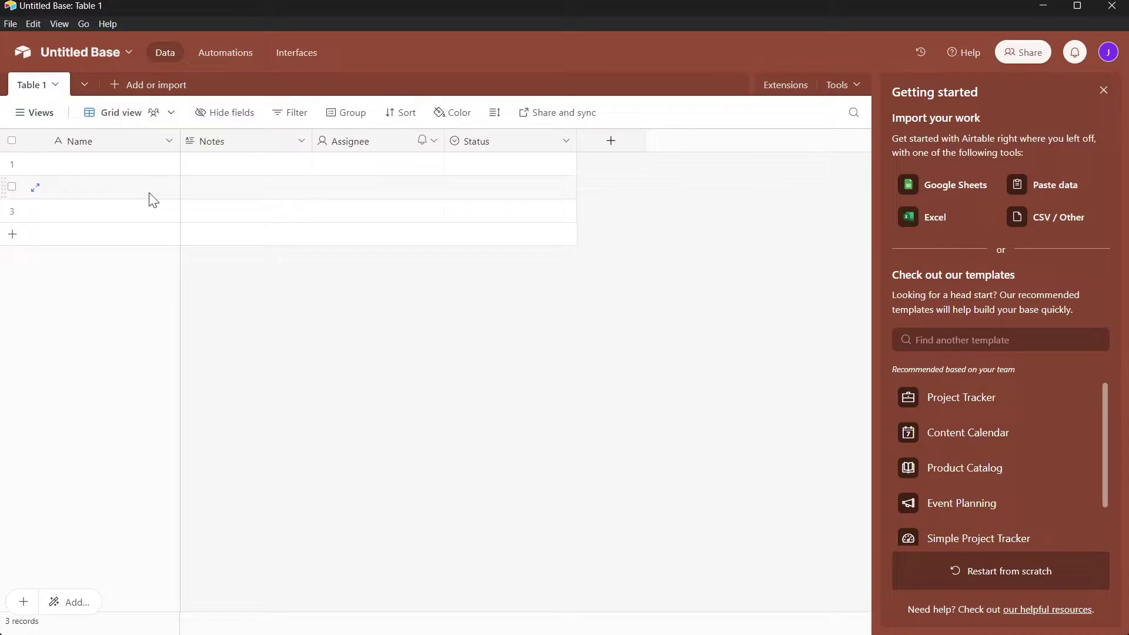
Enter names vfbd and vddv in the first two records and note ddvdvv in the first.
{"action": "left_click", "coordinate": [118, 169]}
{"action": "type", "text": "vfbd"}
{"action": "key", "text": "Return"}
{"action": "type", "text": "vddv"}
{"action": "key", "text": "Return"}
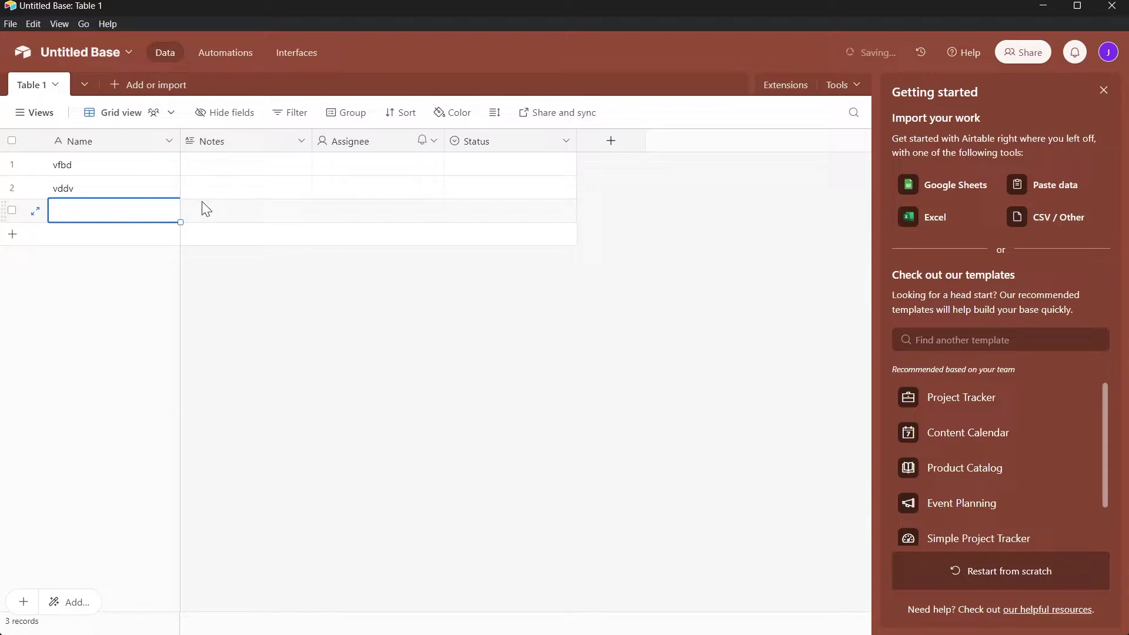
{"action": "left_click", "coordinate": [224, 168]}
{"action": "type", "text": "ddvdvv"}
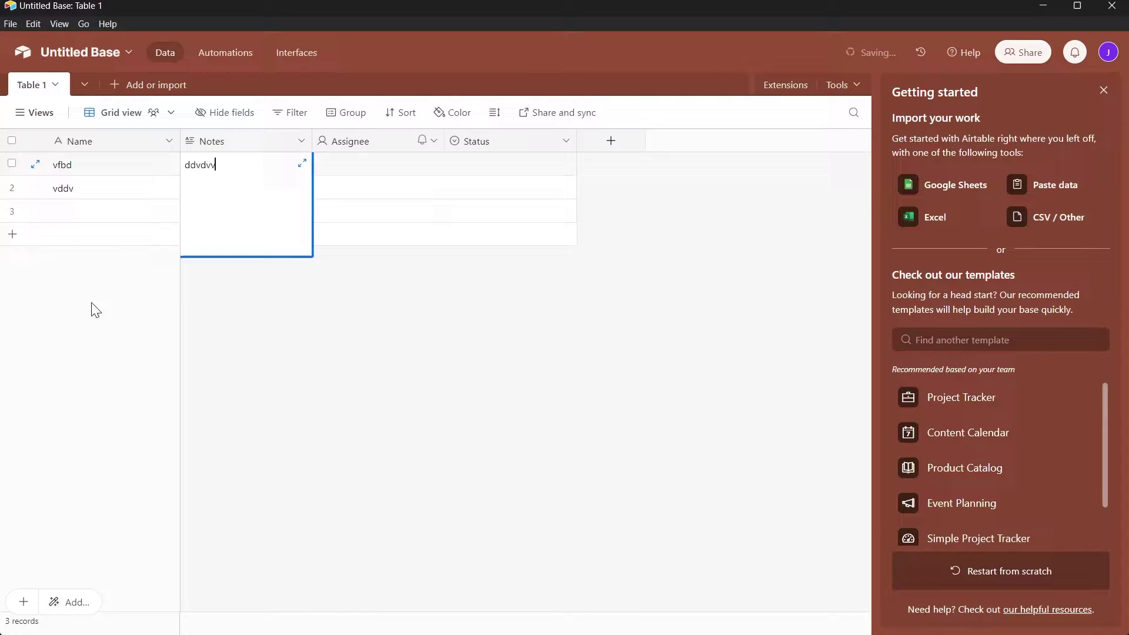
Pin the views sidebar open and expand the Create list of view types.
{"action": "left_click", "coordinate": [93, 307]}
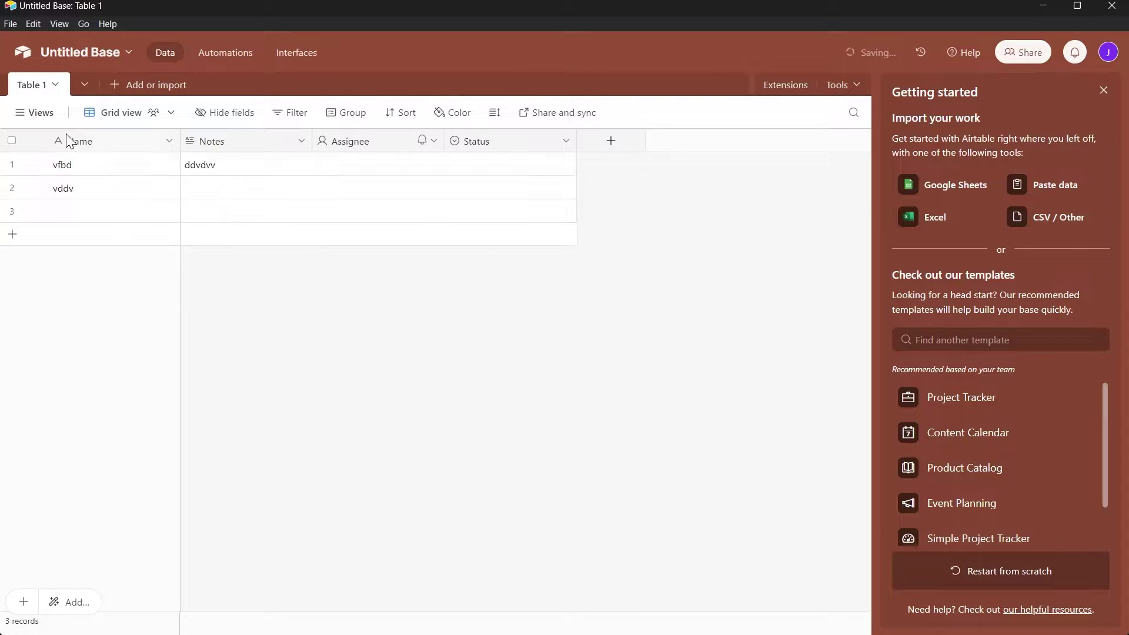
{"action": "left_click", "coordinate": [26, 117]}
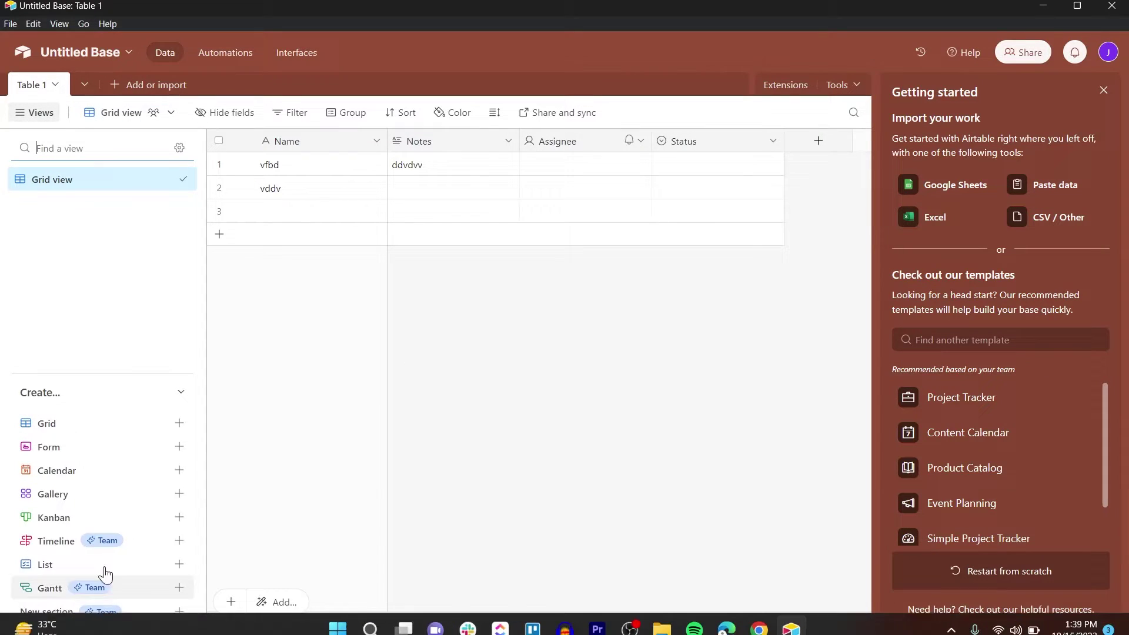
{"action": "left_click", "coordinate": [178, 391]}
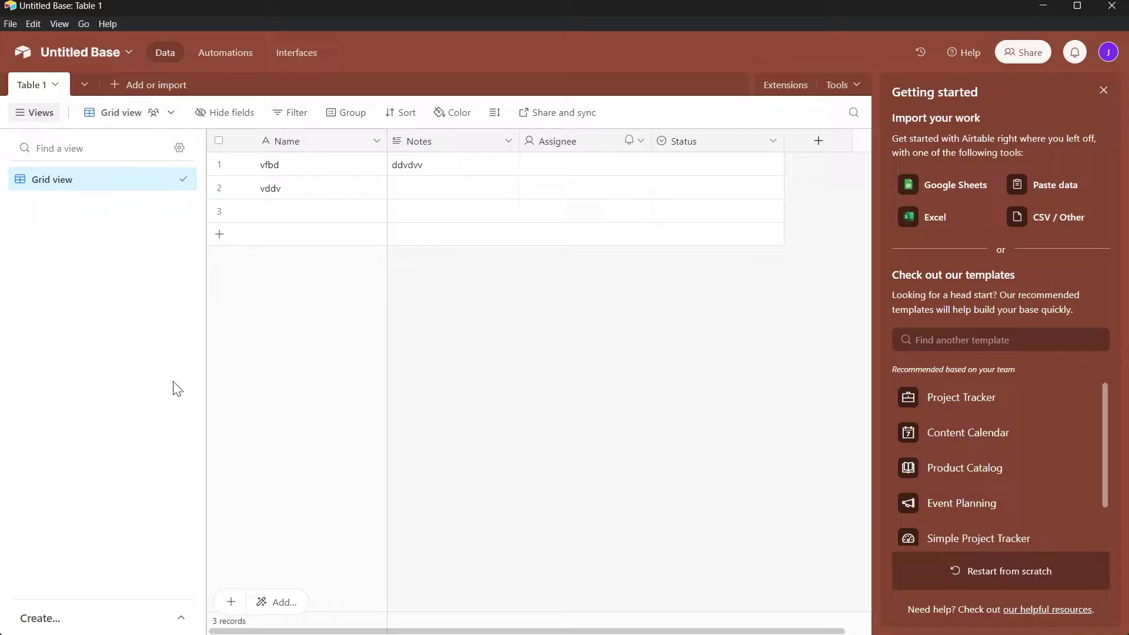
{"action": "left_click", "coordinate": [182, 619]}
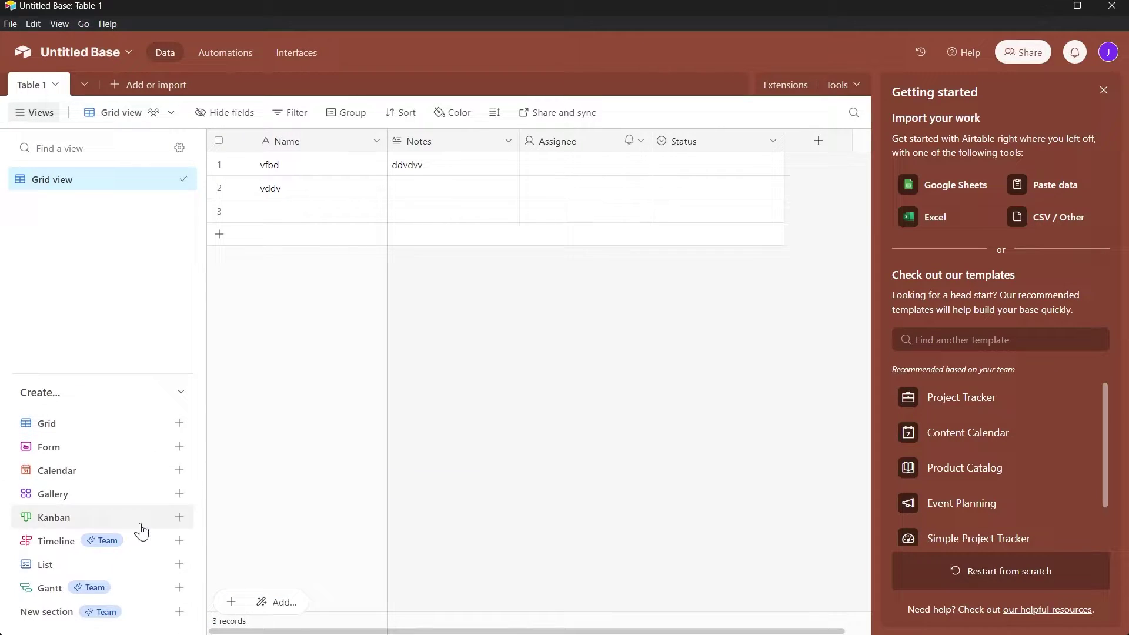
{"action": "mouse_move", "coordinate": [89, 451]}
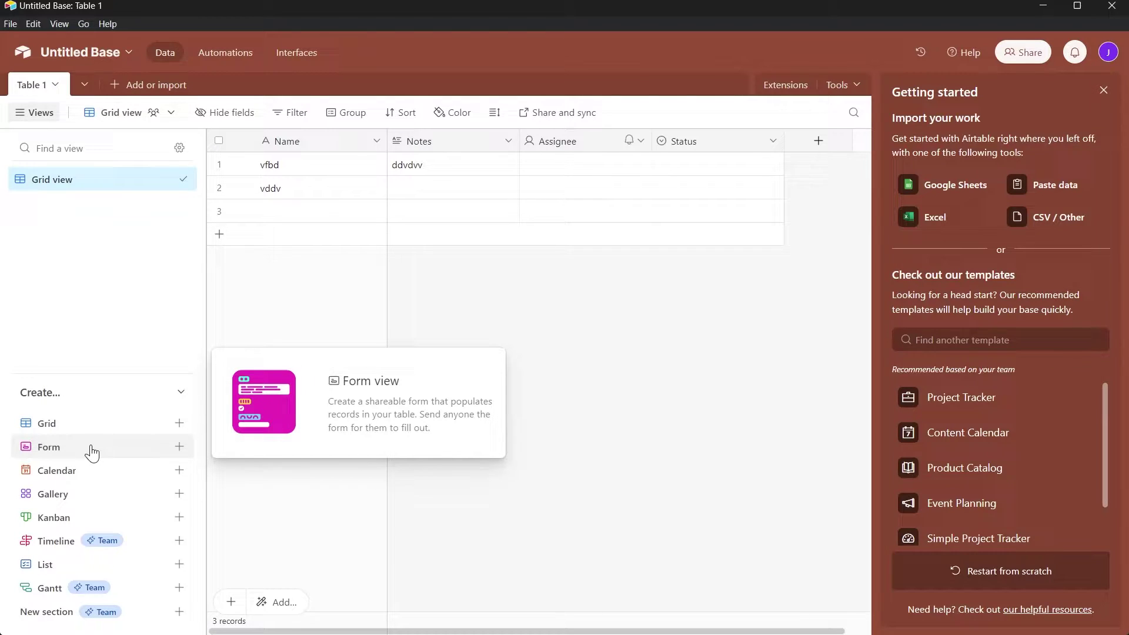
Create a form view named 'School experience' from the Create list.
{"action": "left_click", "coordinate": [179, 447]}
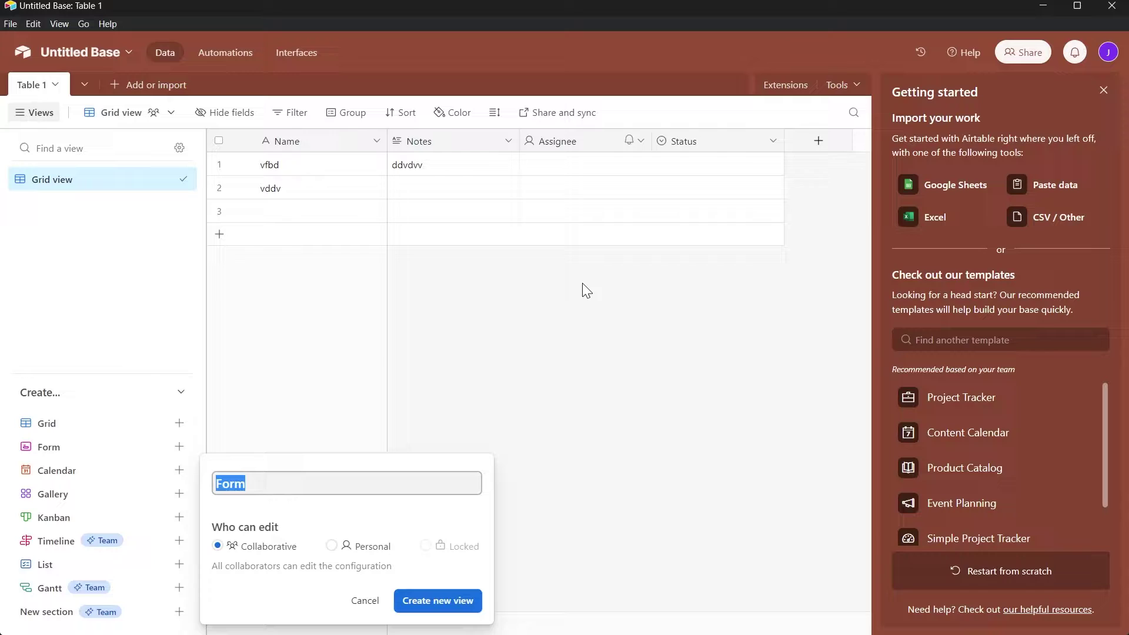
{"action": "type", "text": "School experience"}
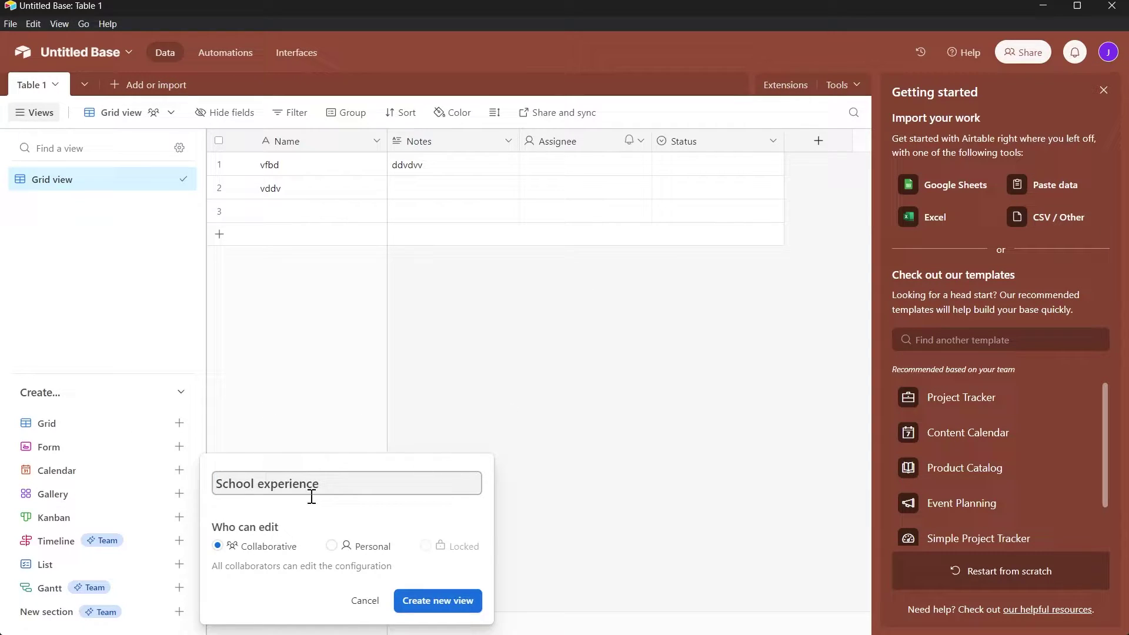
{"action": "left_click", "coordinate": [438, 601]}
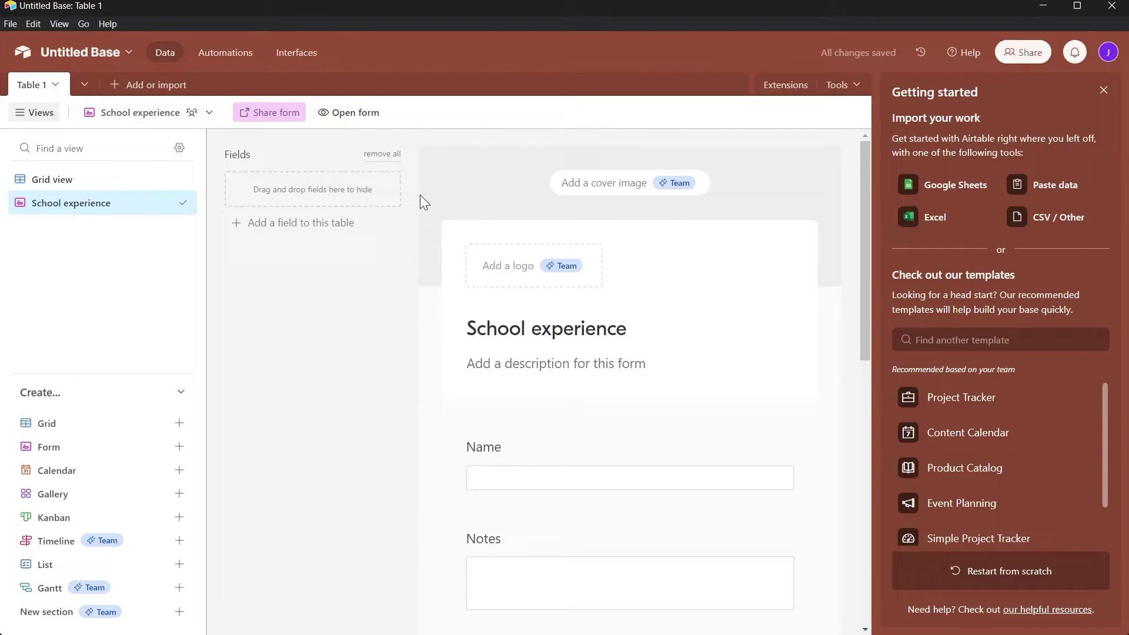
Close the Getting started panel and the Edge sign-in window.
{"action": "left_click", "coordinate": [1104, 90]}
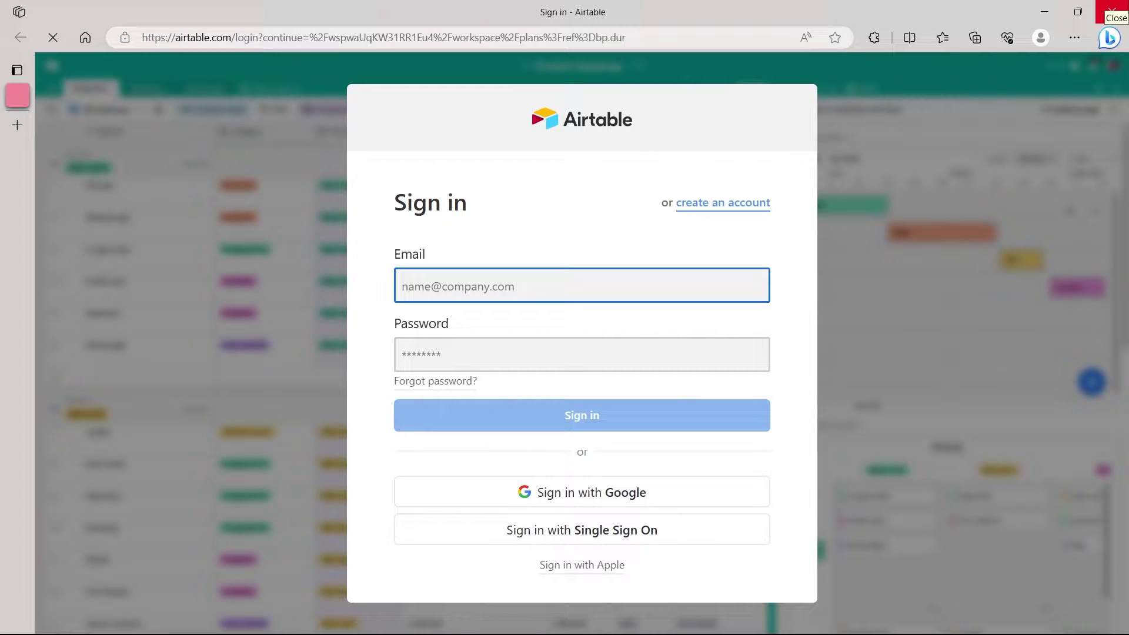
{"action": "left_click", "coordinate": [1112, 12]}
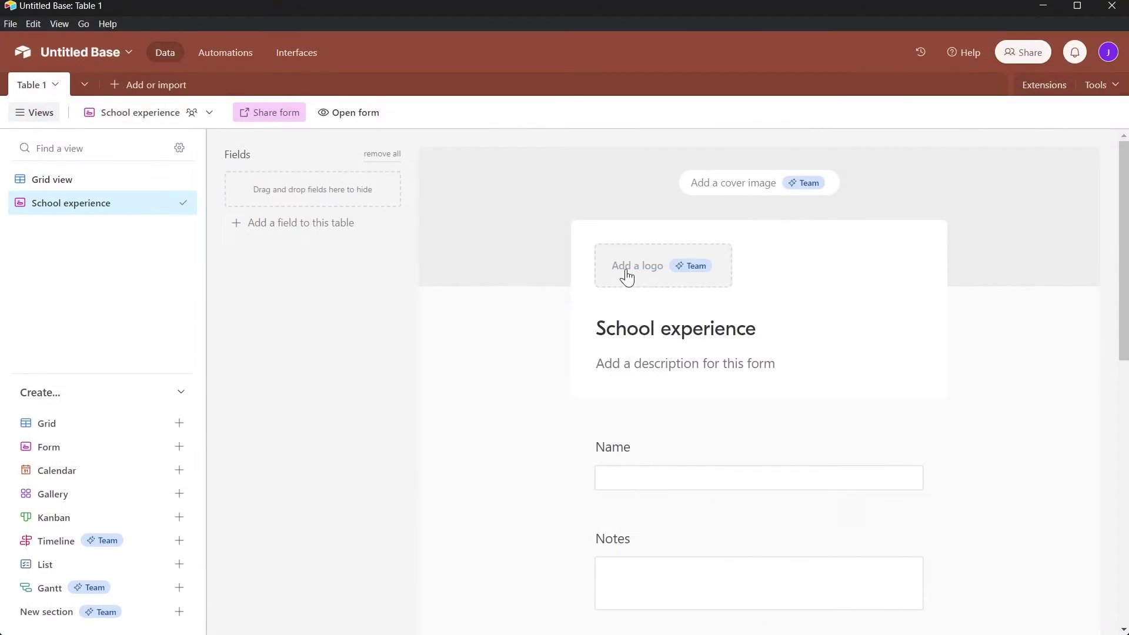
Add the form description 'Fill out the fields for helping us out with a school survey'.
{"action": "scroll", "coordinate": [735, 192], "scroll_direction": "down", "scroll_amount": 3}
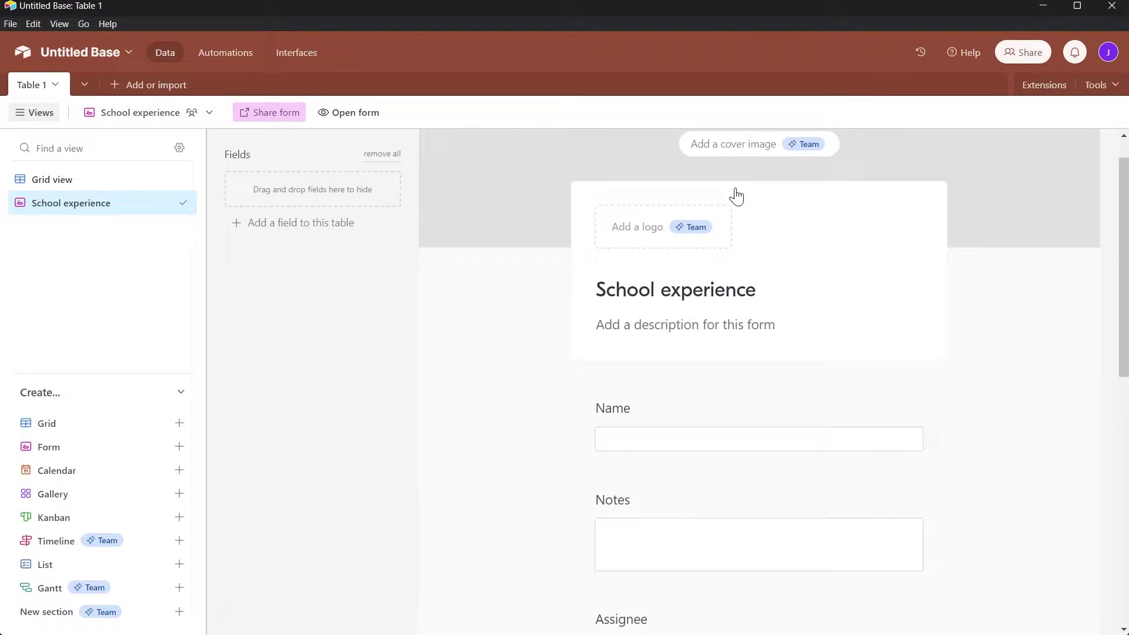
{"action": "scroll", "coordinate": [756, 172], "scroll_direction": "up", "scroll_amount": 3}
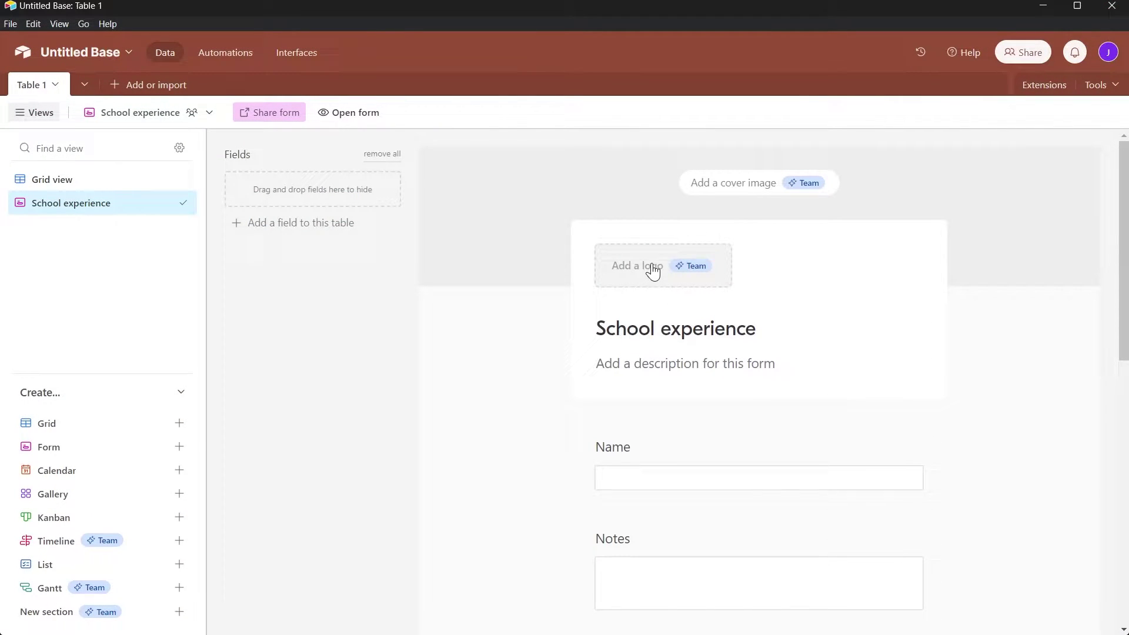
{"action": "scroll", "coordinate": [653, 271], "scroll_direction": "down", "scroll_amount": 3}
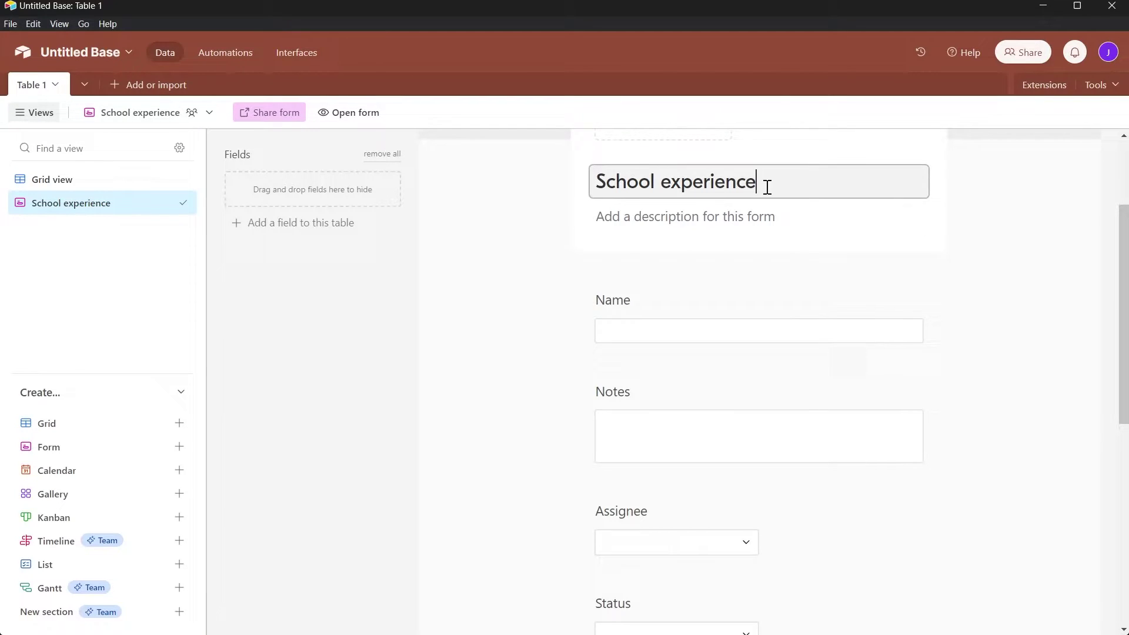
{"action": "left_click_drag", "start_coordinate": [840, 177], "coordinate": [430, 188]}
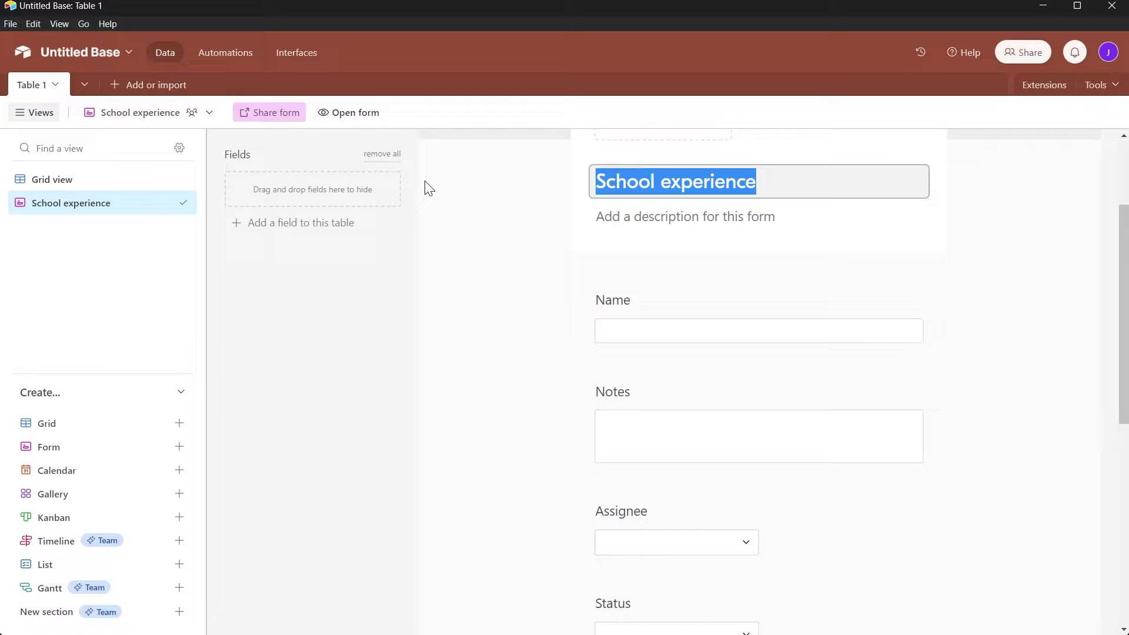
{"action": "left_click", "coordinate": [643, 216]}
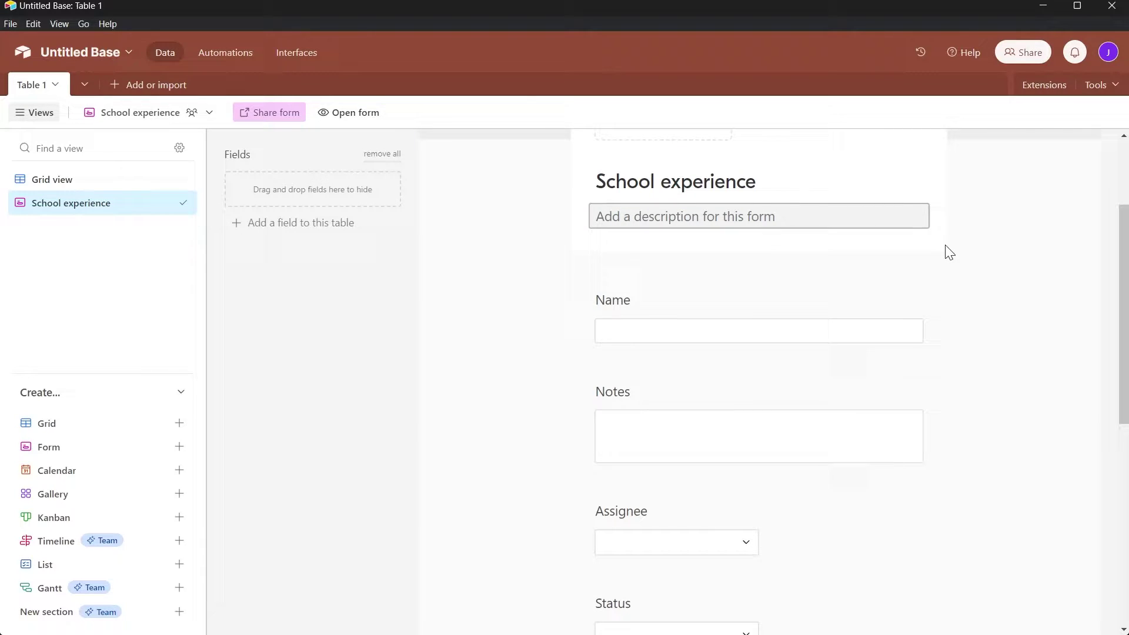
{"action": "type", "text": "Fill out the fields for helping us out with a school survey"}
{"action": "left_click", "coordinate": [648, 236]}
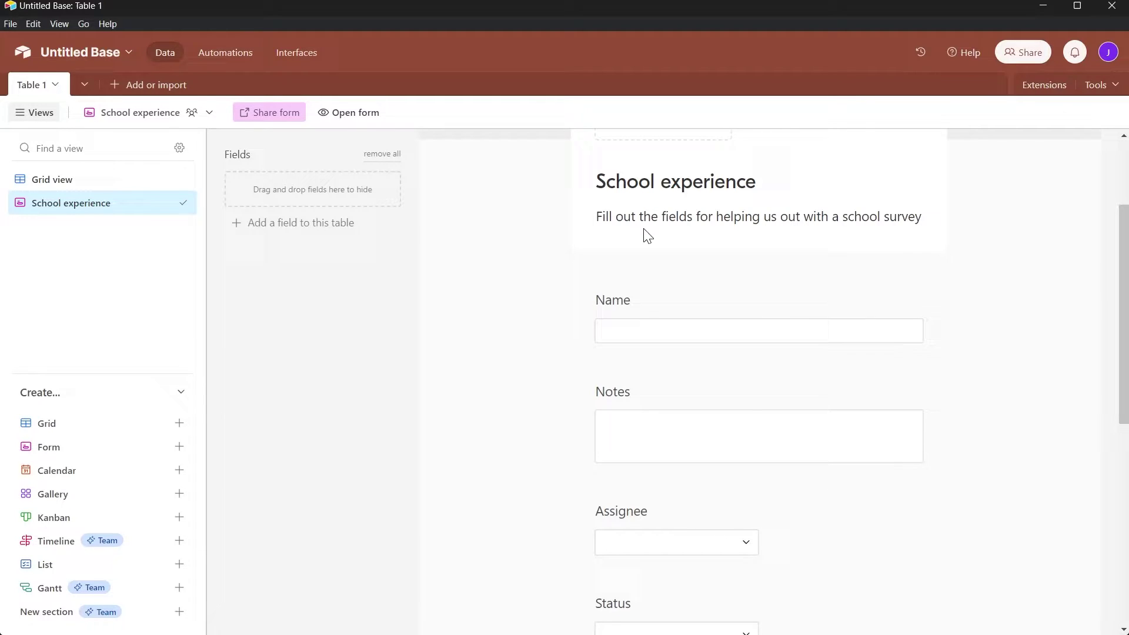
{"action": "scroll", "coordinate": [657, 313], "scroll_direction": "down", "scroll_amount": 3}
{"action": "scroll", "coordinate": [633, 229], "scroll_direction": "up", "scroll_amount": 3}
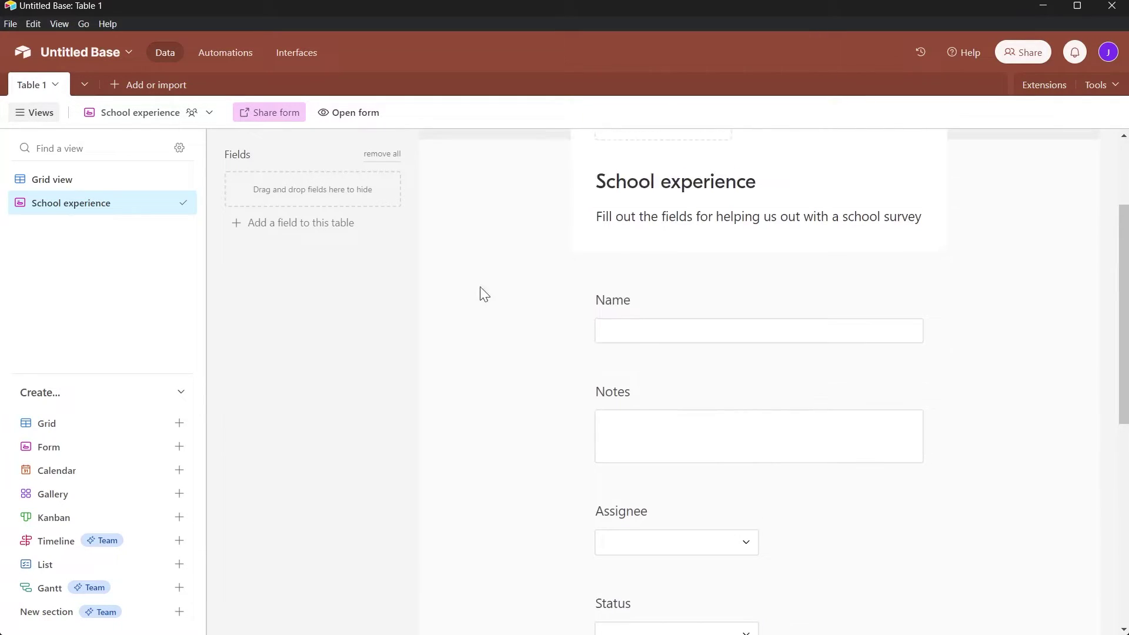
Make the form's Name question required.
{"action": "left_click", "coordinate": [621, 303]}
{"action": "left_click", "coordinate": [701, 305]}
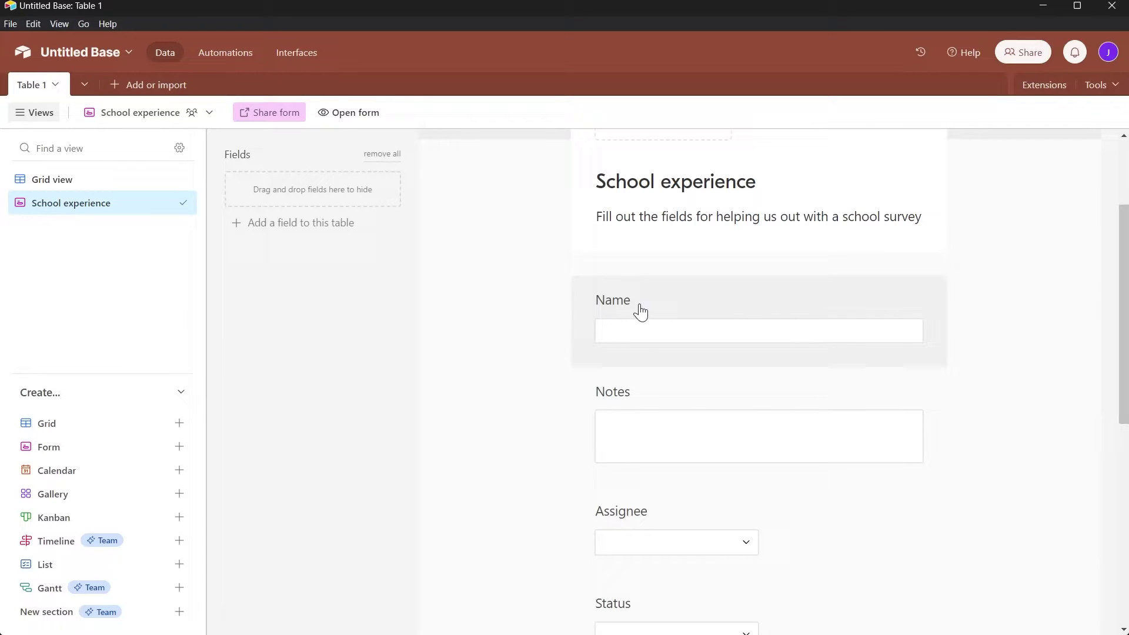
{"action": "left_click", "coordinate": [644, 302]}
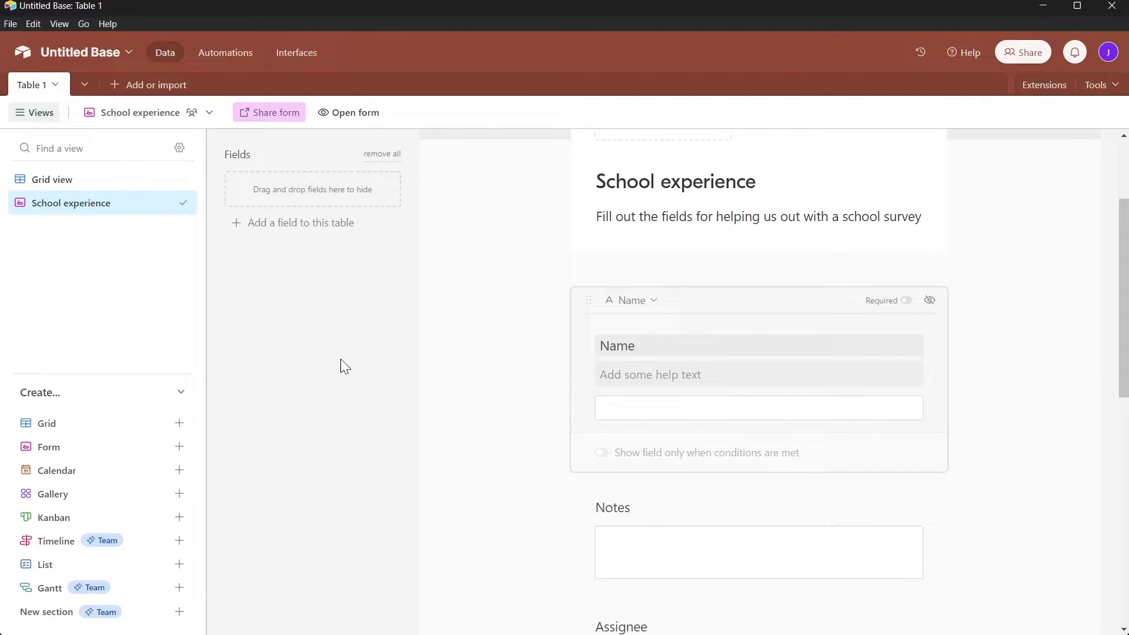
{"action": "left_click", "coordinate": [906, 301]}
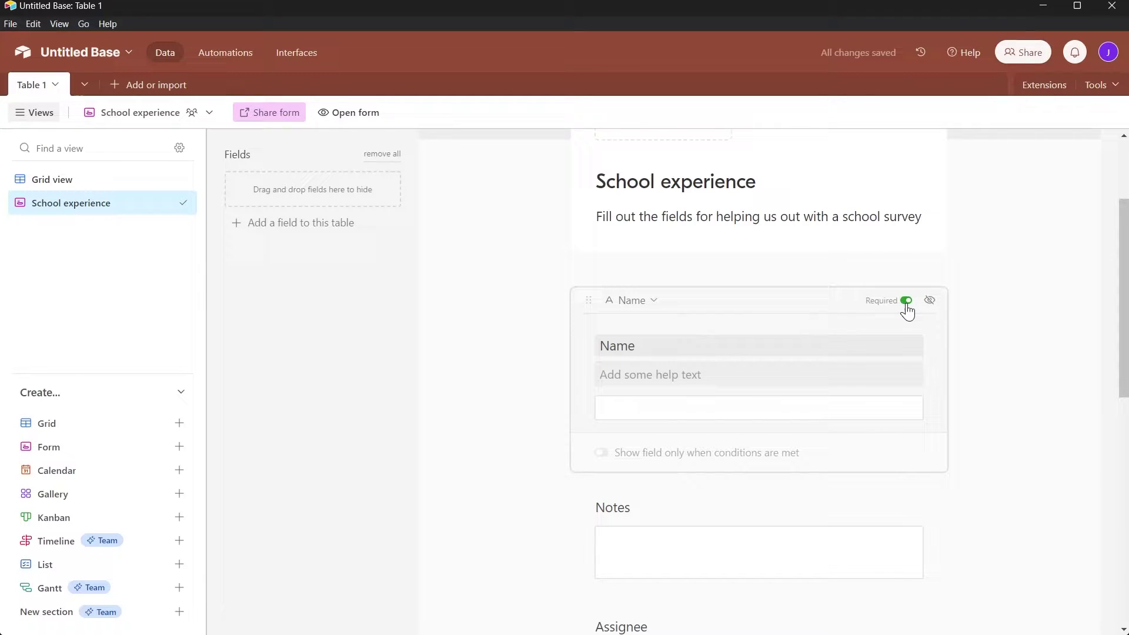
{"action": "left_click", "coordinate": [907, 301]}
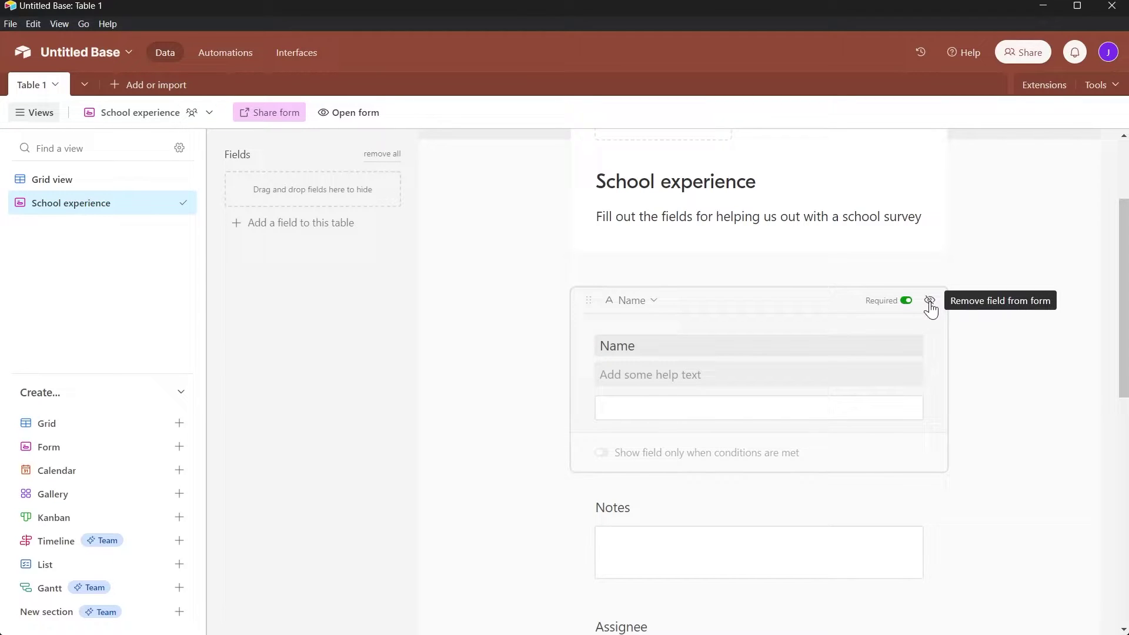
Rename it 'Enter You name' as single line text with help text 'Enter you real name'.
{"action": "left_click", "coordinate": [649, 305]}
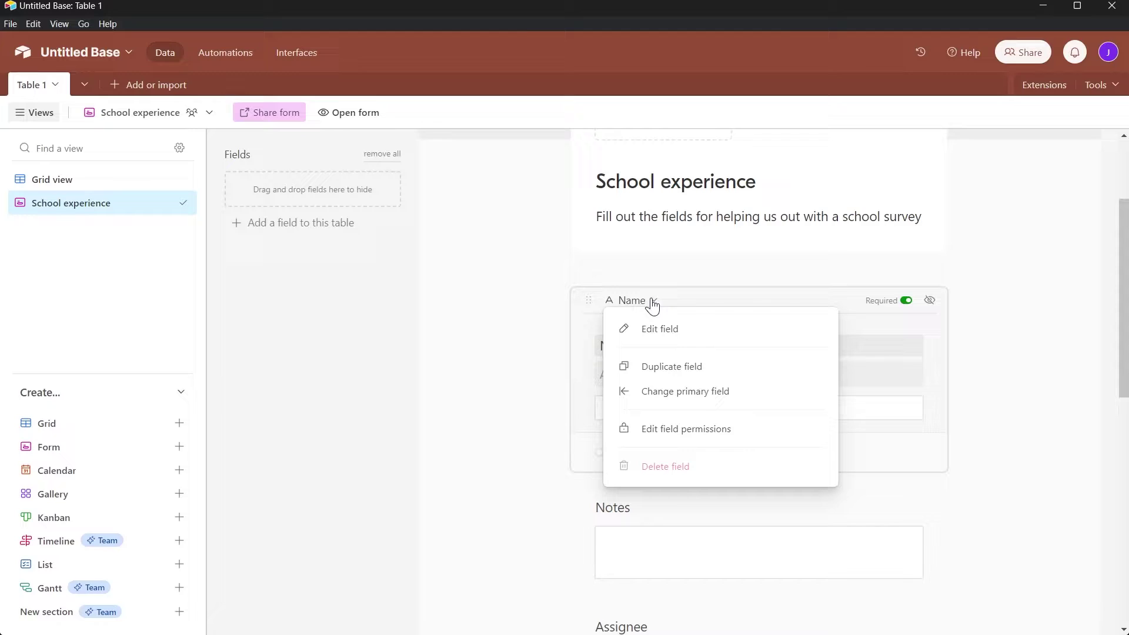
{"action": "left_click", "coordinate": [660, 329]}
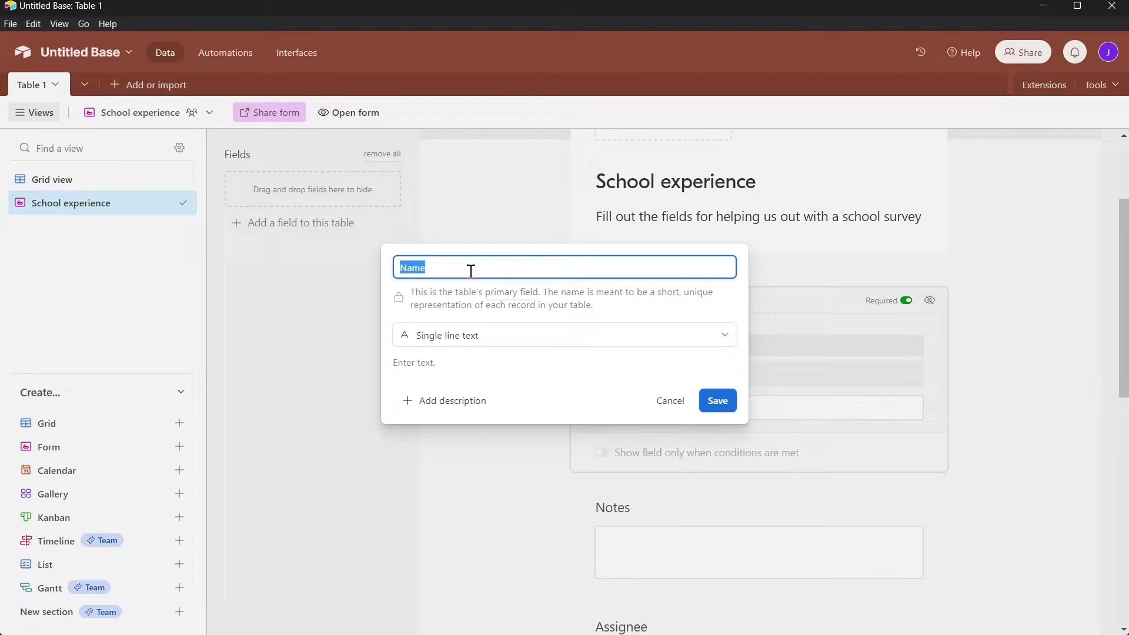
{"action": "type", "text": "Enter You name"}
{"action": "left_click", "coordinate": [474, 335]}
{"action": "left_click", "coordinate": [434, 262]}
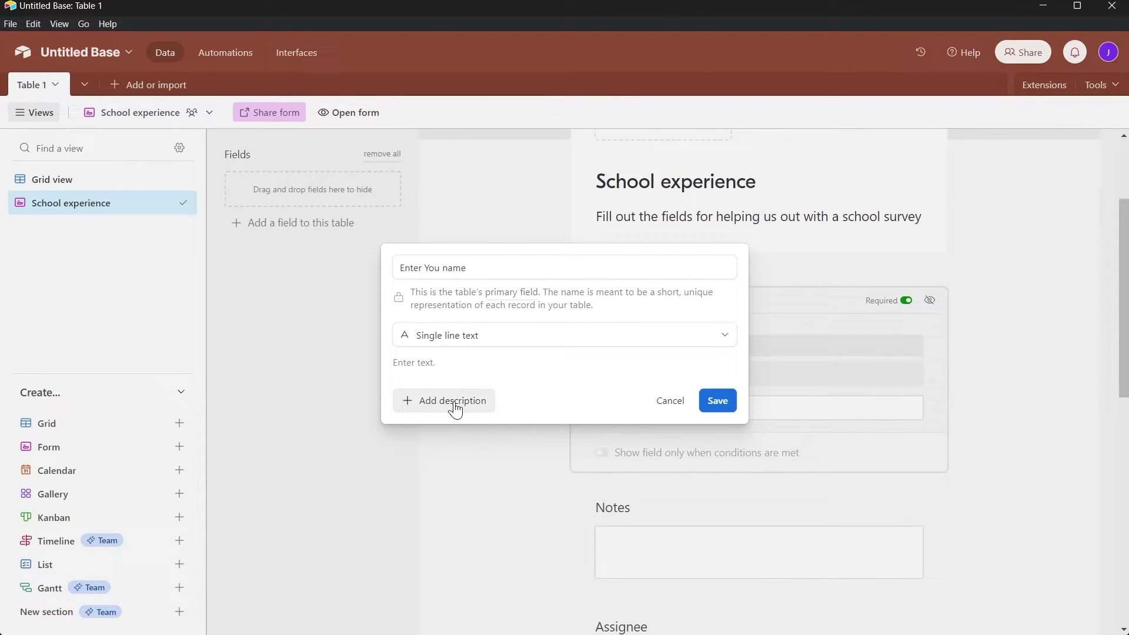
{"action": "left_click", "coordinate": [718, 400]}
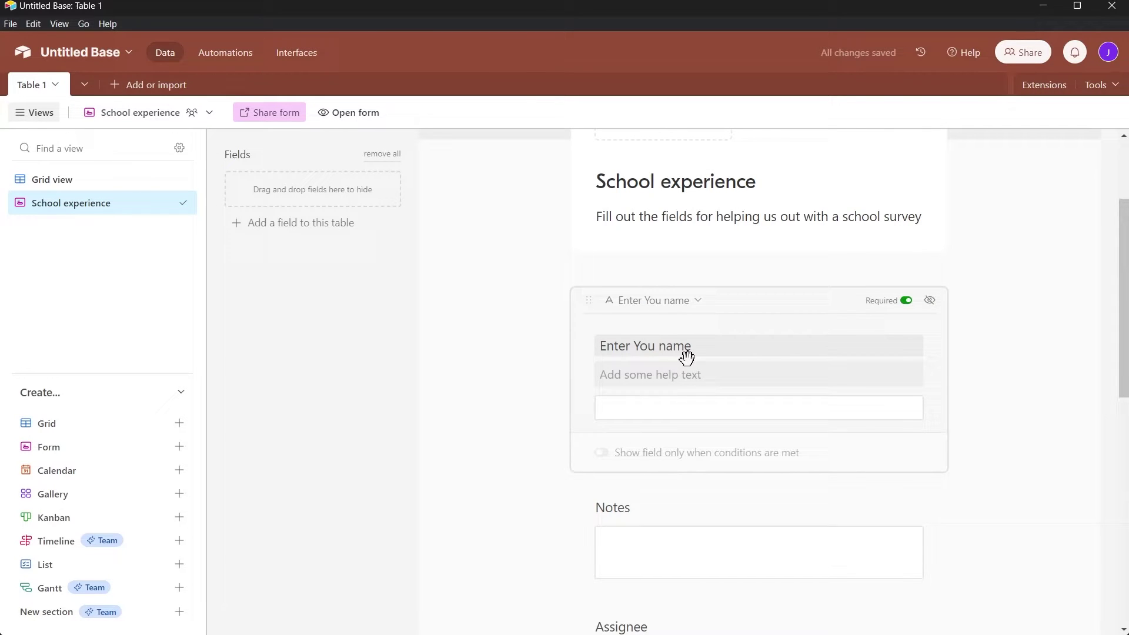
{"action": "scroll", "coordinate": [652, 347], "scroll_direction": "down", "scroll_amount": 1}
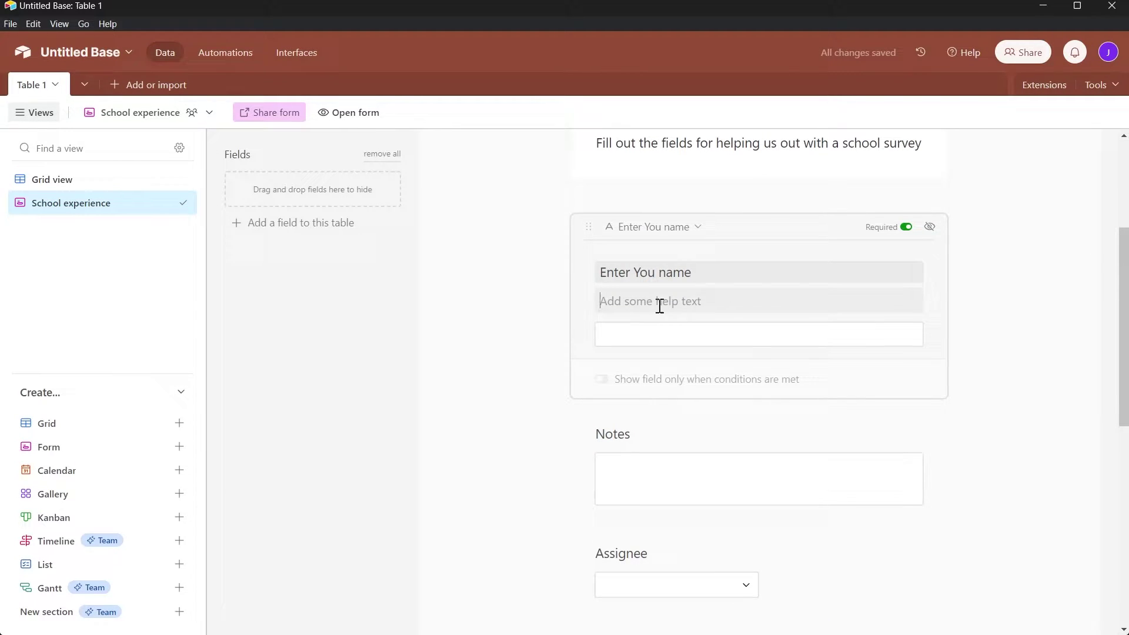
{"action": "type", "text": "Enter you real name"}
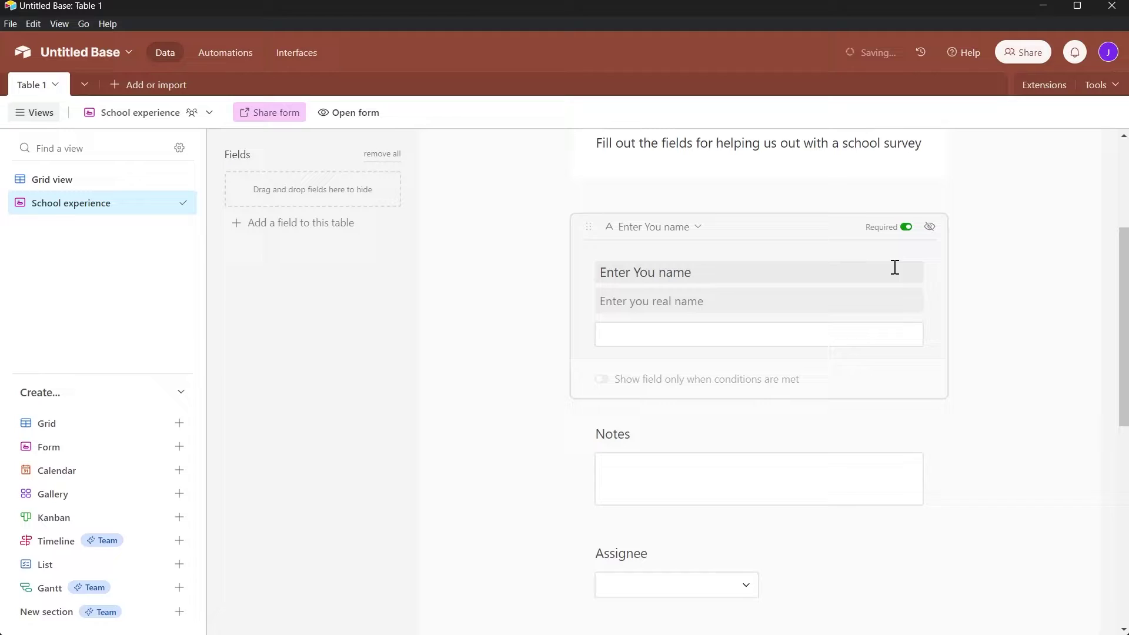
{"action": "left_click", "coordinate": [462, 311]}
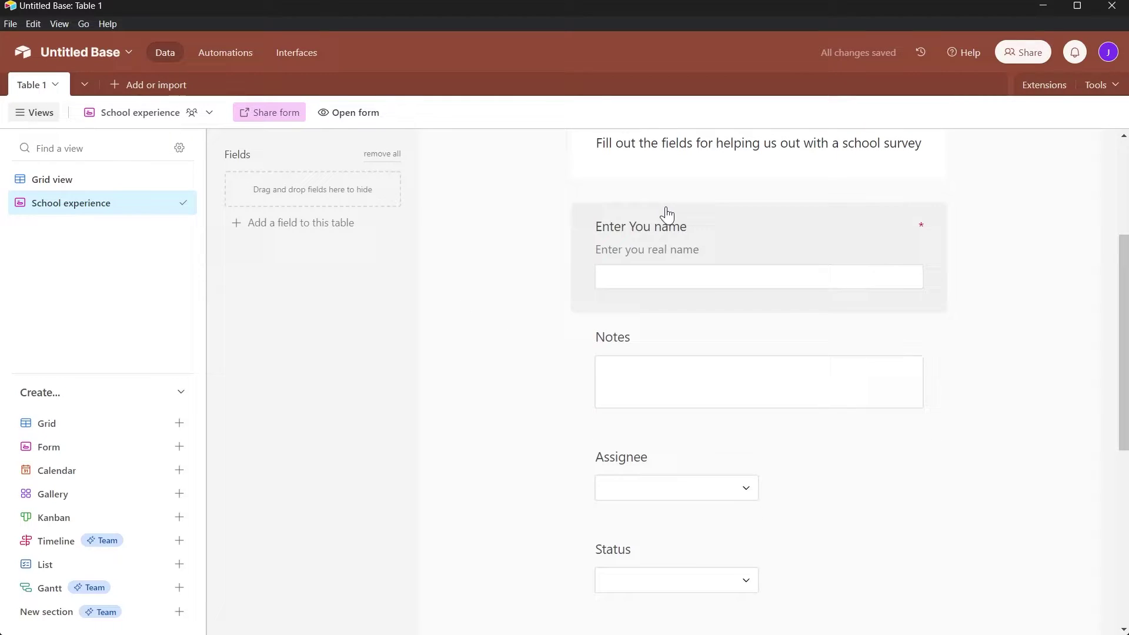
Make the Notes question required.
{"action": "left_click", "coordinate": [612, 276]}
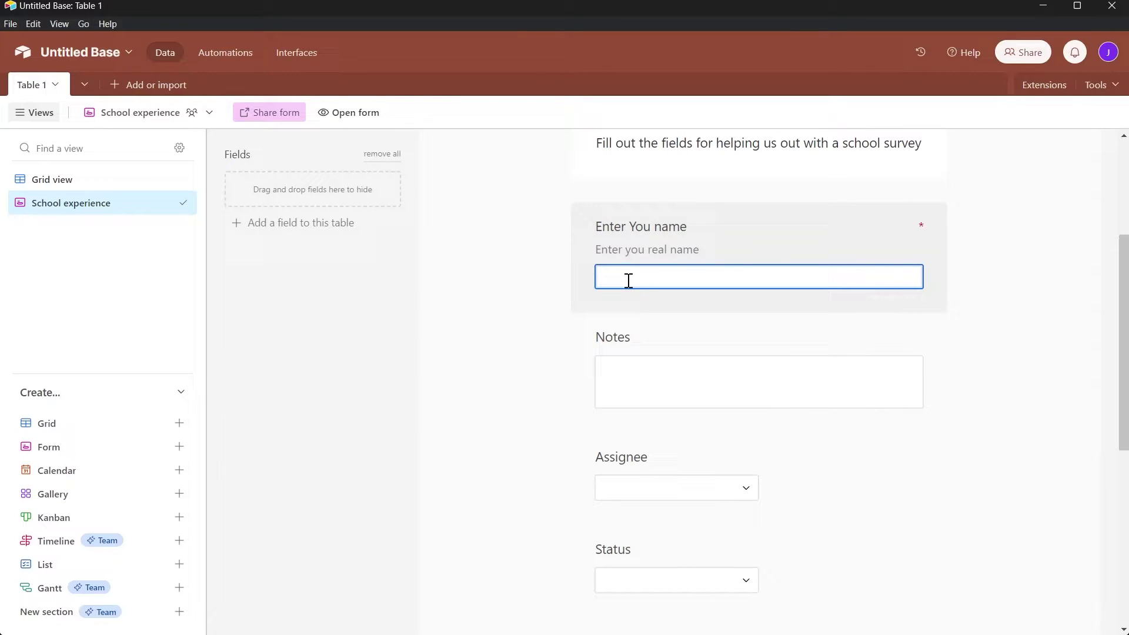
{"action": "left_click", "coordinate": [634, 340]}
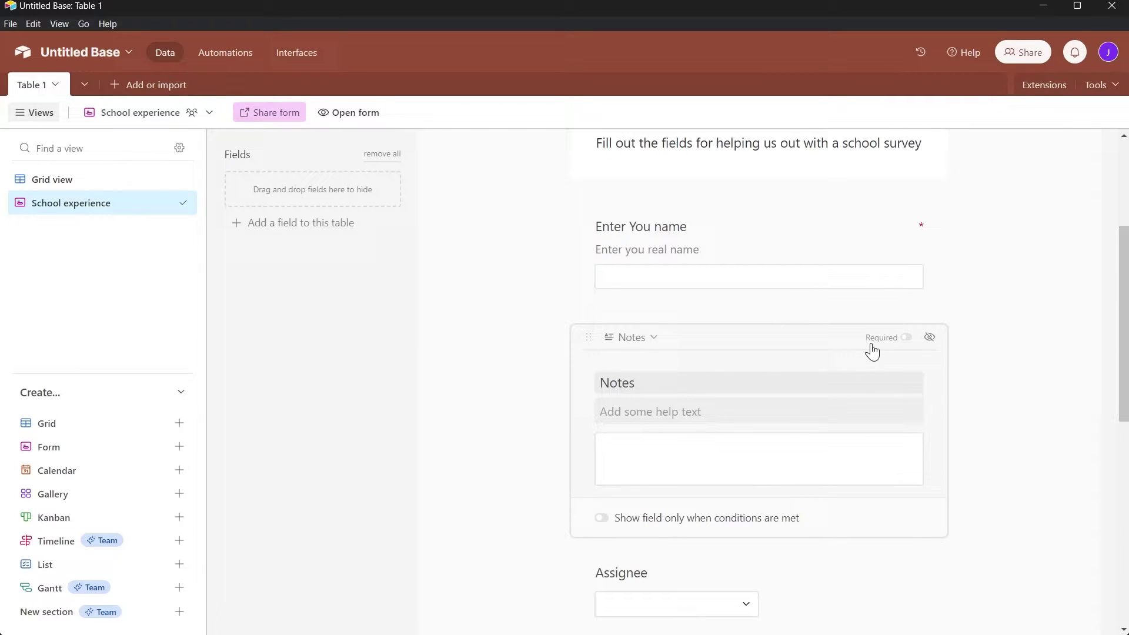
{"action": "left_click", "coordinate": [906, 337]}
Change Notes to an Email-type field named Email with description 'Enter You Email', confirming the change.
{"action": "left_click", "coordinate": [636, 339]}
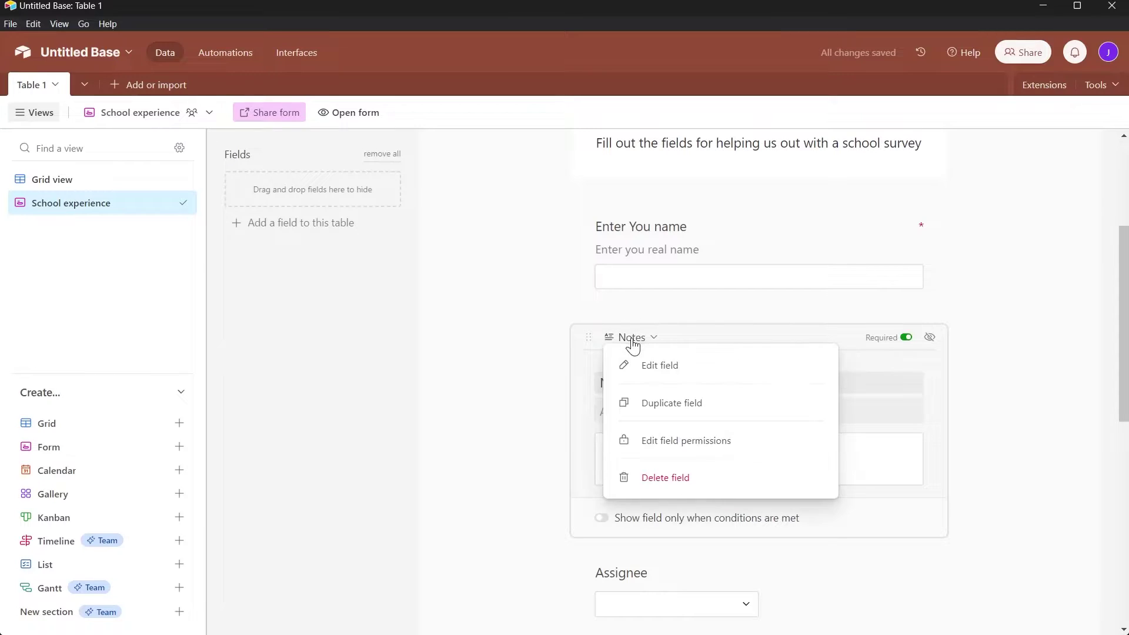
{"action": "left_click", "coordinate": [669, 368]}
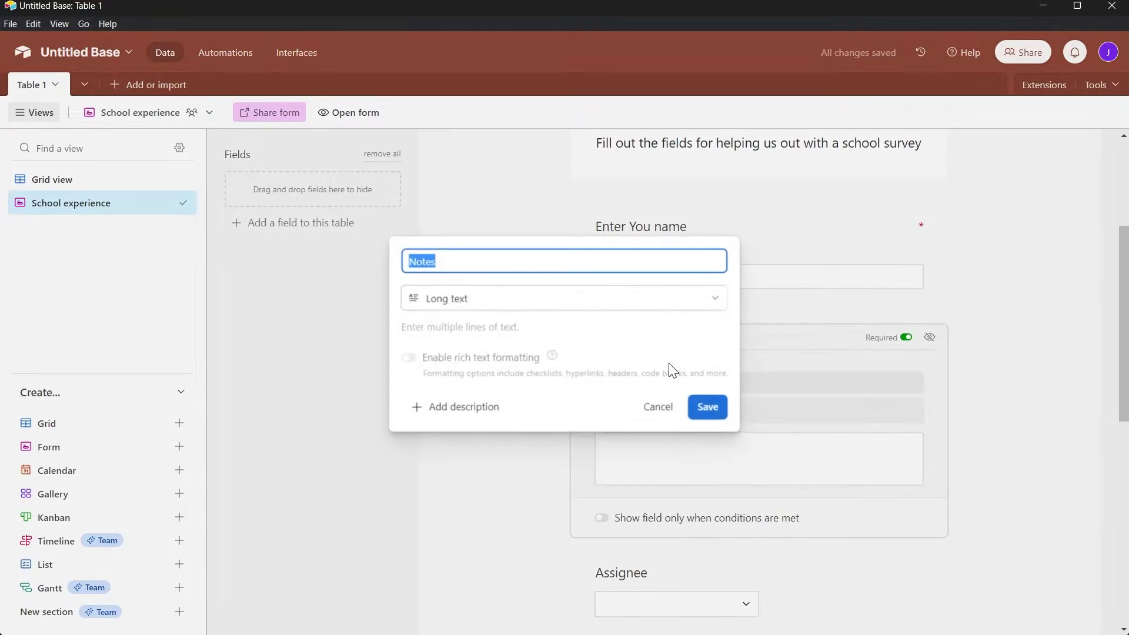
{"action": "left_click", "coordinate": [716, 304]}
{"action": "scroll", "coordinate": [508, 322], "scroll_direction": "down", "scroll_amount": 1}
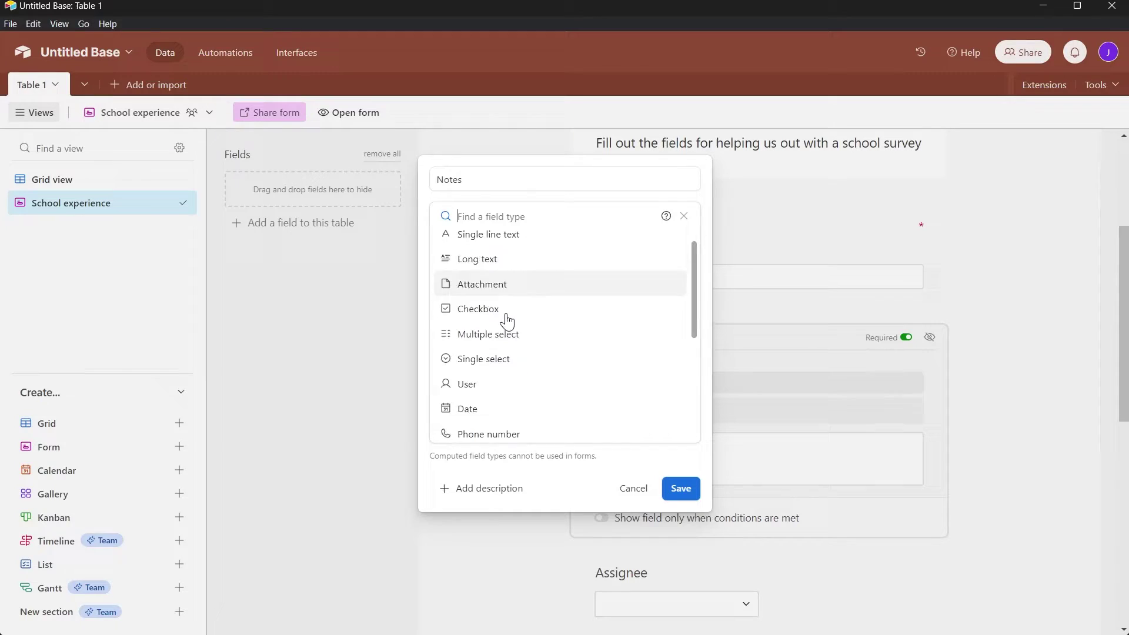
{"action": "scroll", "coordinate": [507, 322], "scroll_direction": "down", "scroll_amount": 3}
{"action": "left_click", "coordinate": [484, 352]}
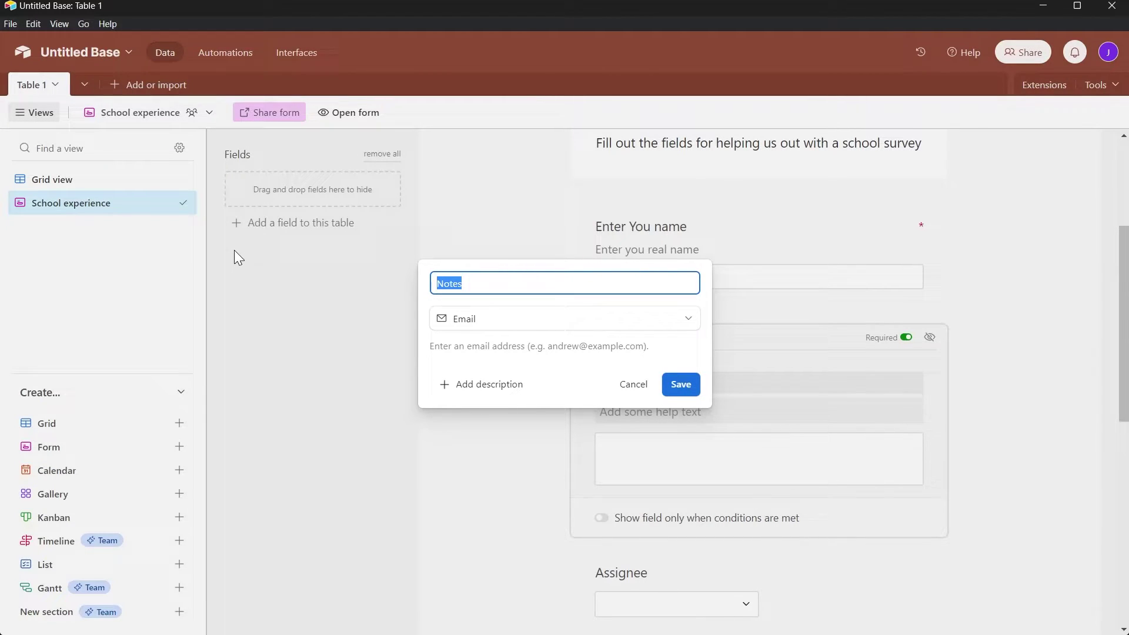
{"action": "type", "text": "Emi"}
{"action": "type", "text": "ail"}
{"action": "left_click", "coordinate": [470, 388]}
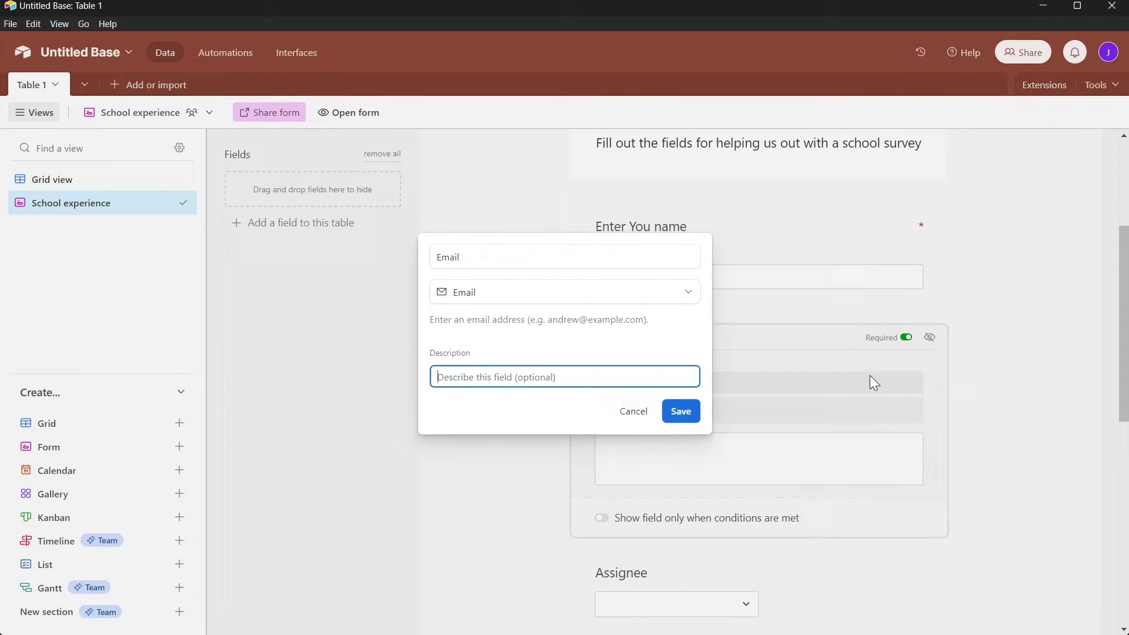
{"action": "type", "text": "Enter You Email"}
{"action": "left_click", "coordinate": [681, 412]}
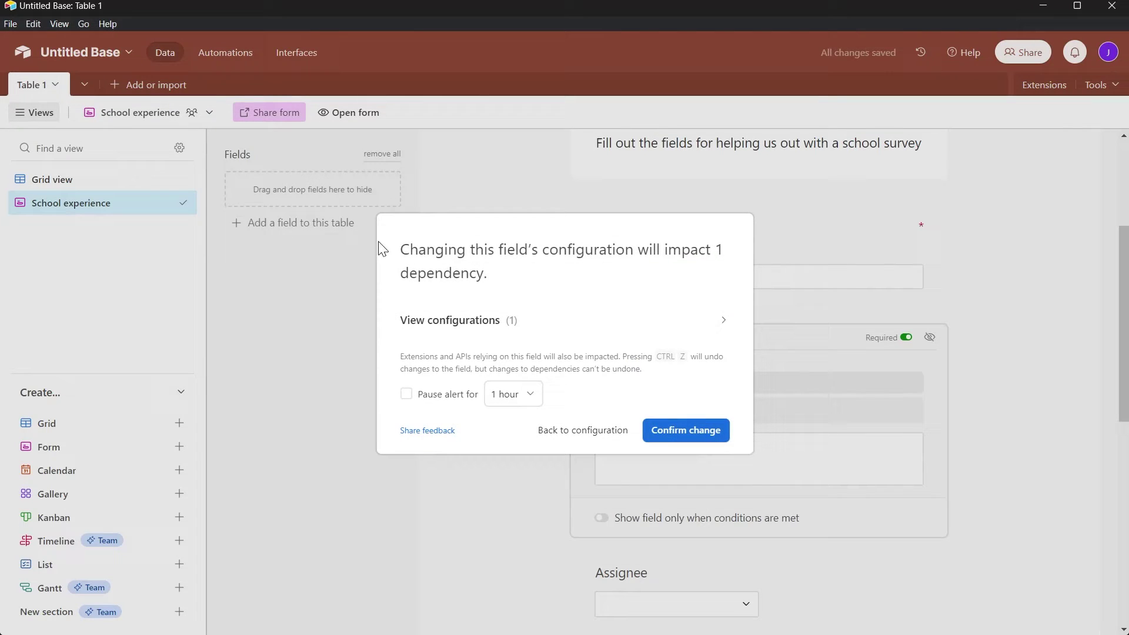
{"action": "left_click_drag", "start_coordinate": [401, 248], "coordinate": [624, 276]}
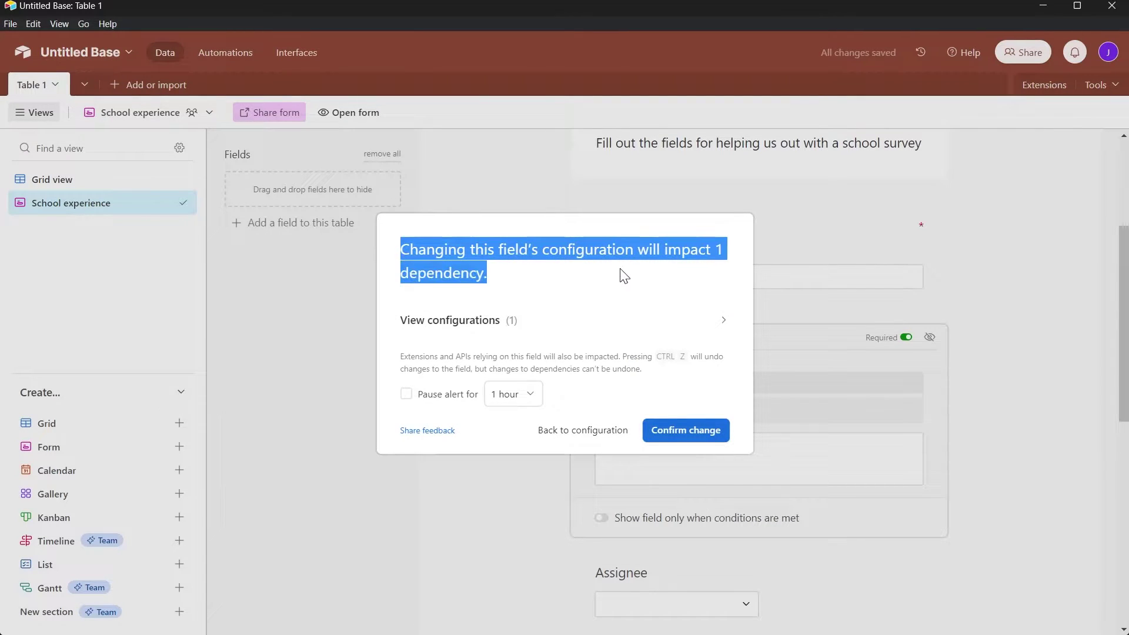
{"action": "left_click", "coordinate": [702, 431]}
{"action": "scroll", "coordinate": [706, 405], "scroll_direction": "down", "scroll_amount": 1}
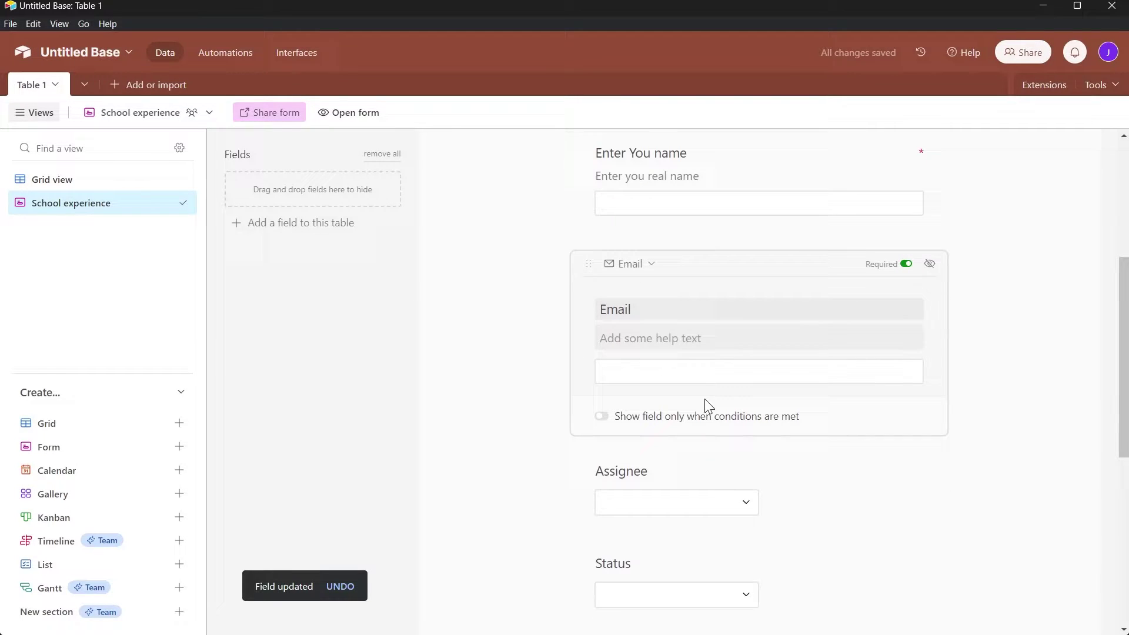
Give the Email question the help text 'Enter you email please!'.
{"action": "scroll", "coordinate": [708, 388], "scroll_direction": "up", "scroll_amount": 1}
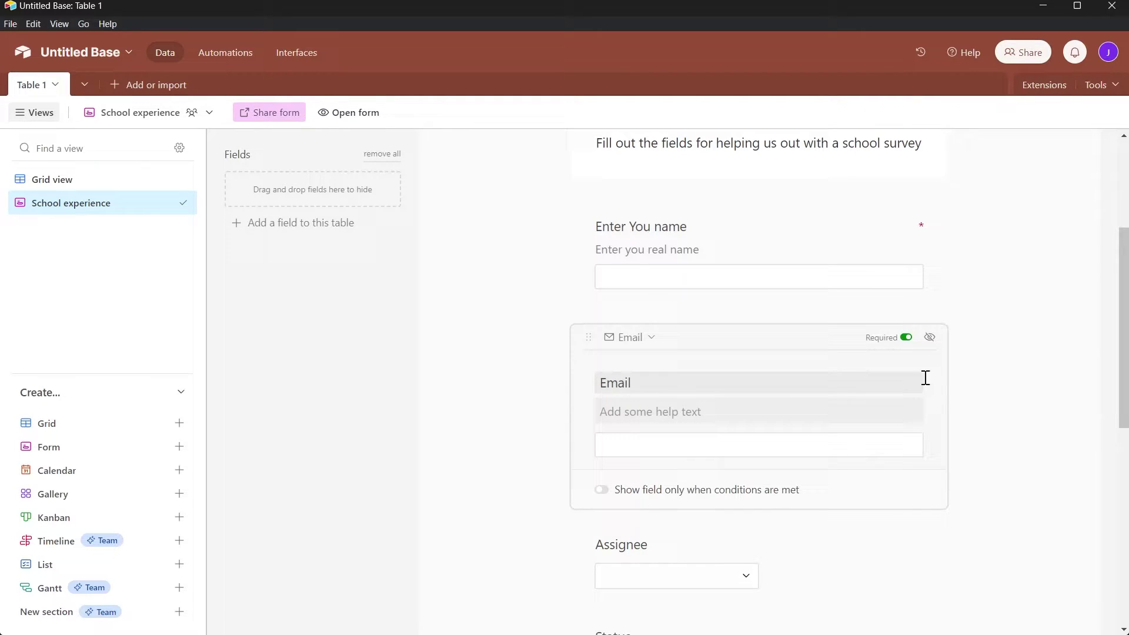
{"action": "type", "text": "Enter you email please!"}
{"action": "left_click", "coordinate": [1007, 389]}
Make the Assignee question required.
{"action": "scroll", "coordinate": [737, 417], "scroll_direction": "down", "scroll_amount": 3}
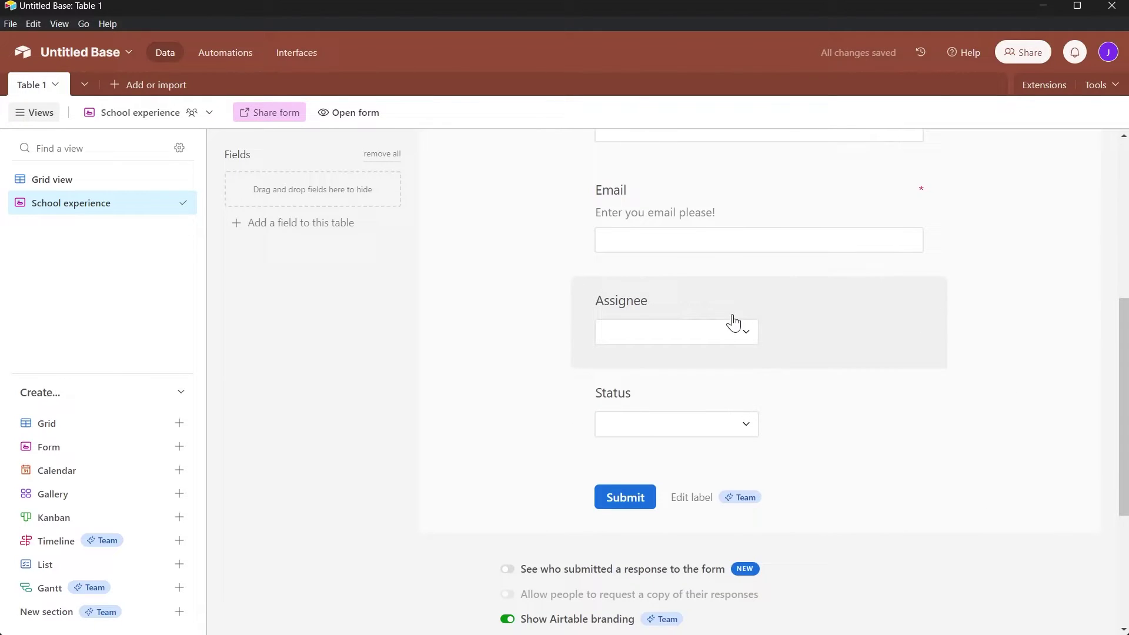
{"action": "left_click", "coordinate": [641, 314]}
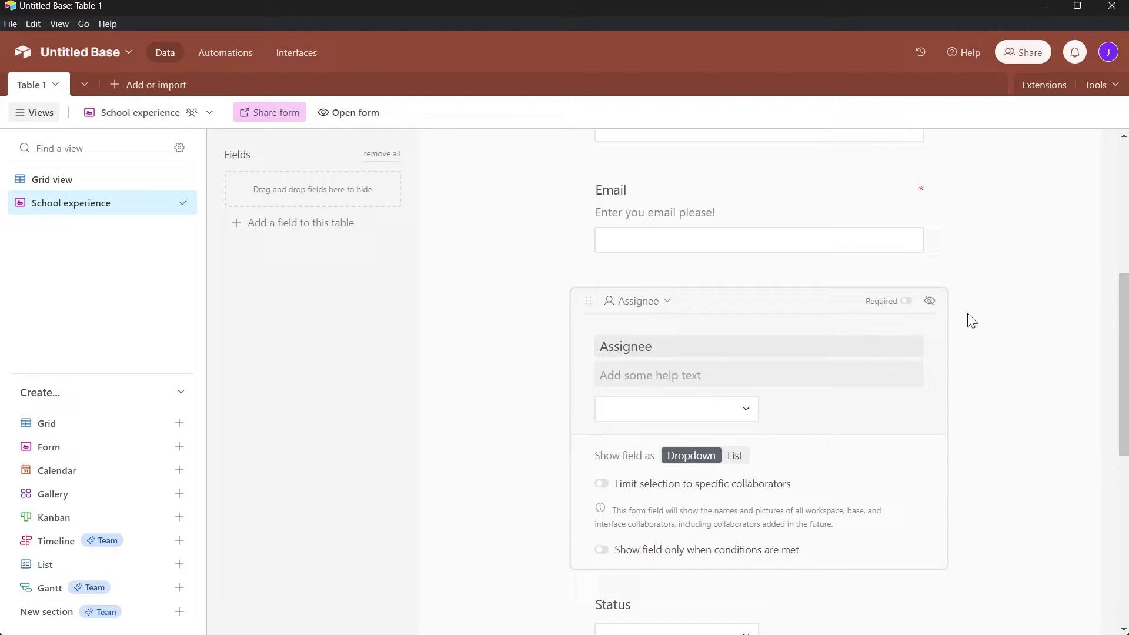
{"action": "left_click", "coordinate": [906, 301]}
{"action": "left_click", "coordinate": [454, 347]}
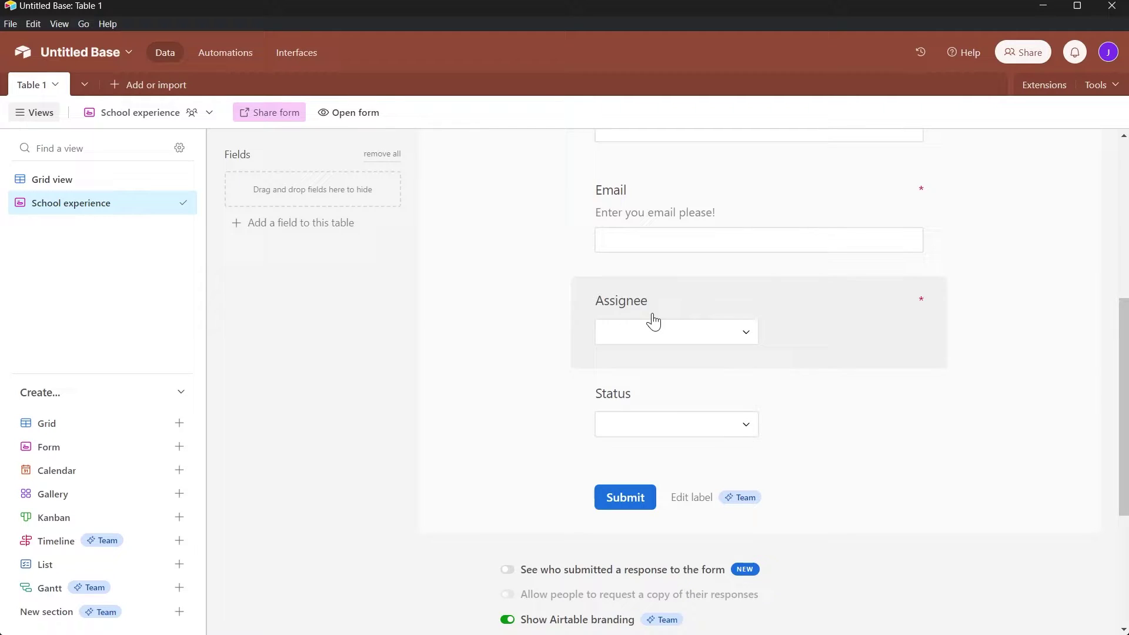
{"action": "scroll", "coordinate": [653, 322], "scroll_direction": "down", "scroll_amount": 3}
{"action": "left_click", "coordinate": [839, 245]}
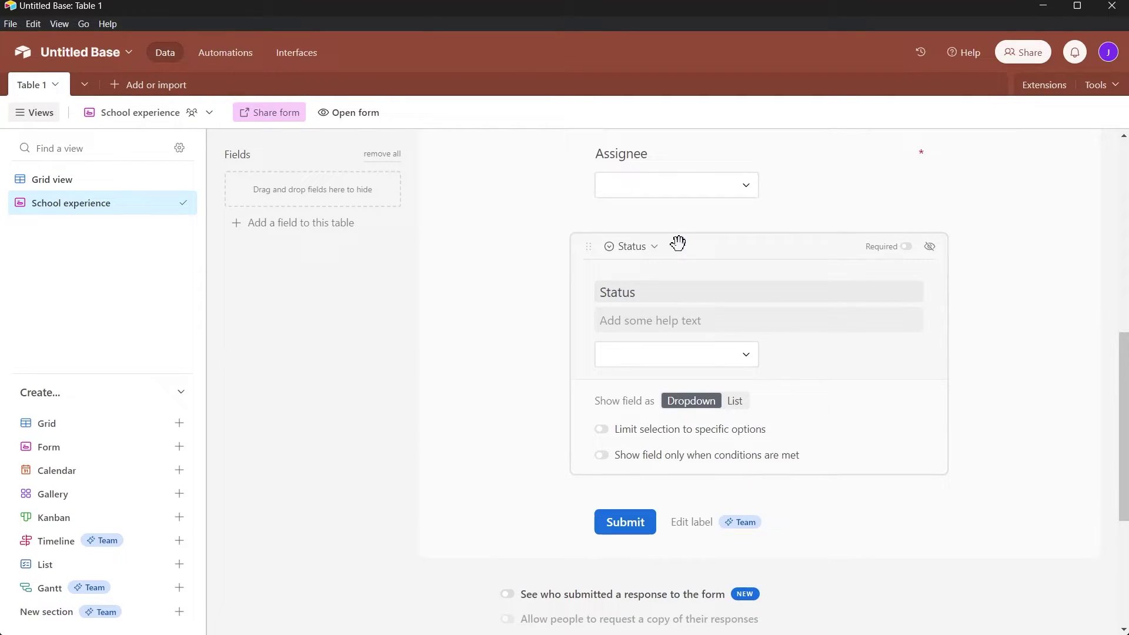
Make Status required and move its Done option to the end of the choice list.
{"action": "left_click", "coordinate": [906, 247]}
{"action": "left_click", "coordinate": [654, 247]}
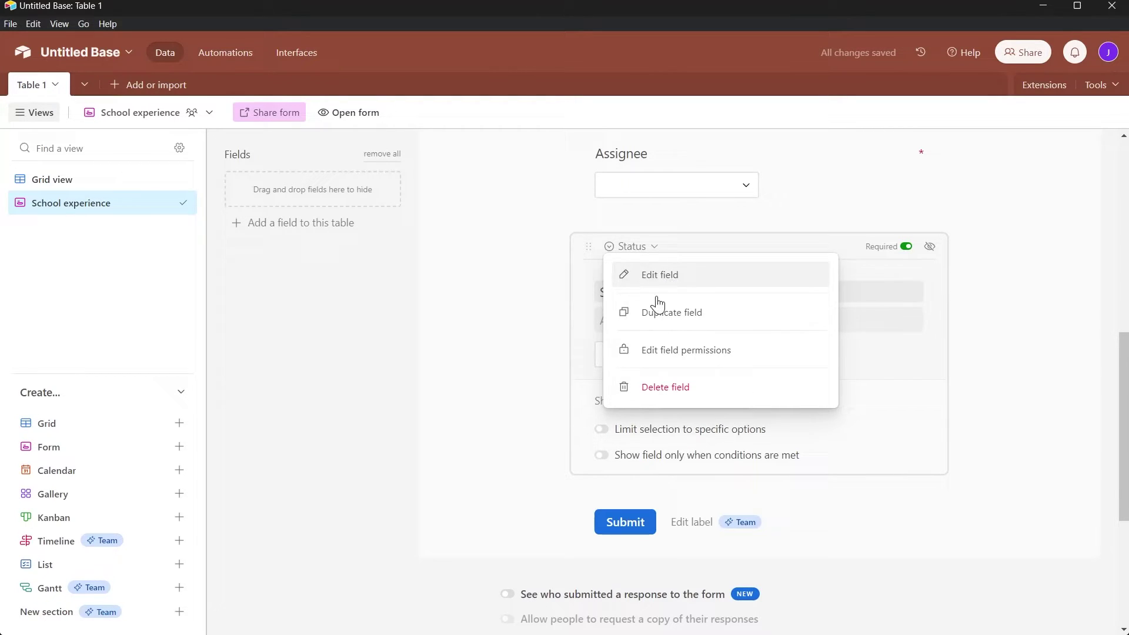
{"action": "left_click", "coordinate": [656, 281]}
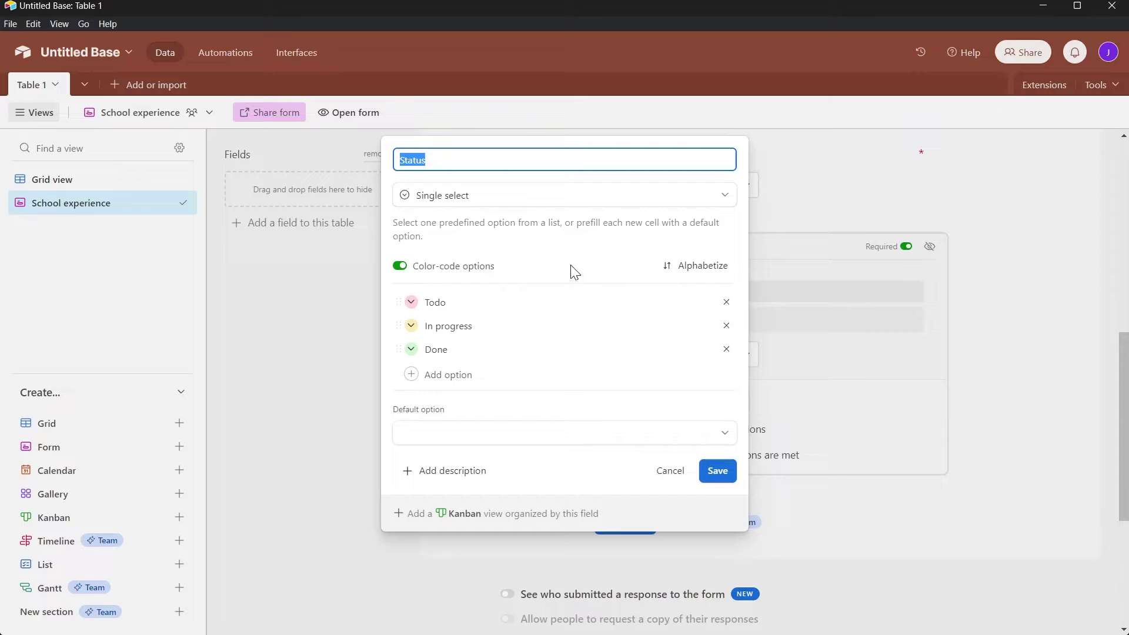
{"action": "left_click", "coordinate": [691, 270]}
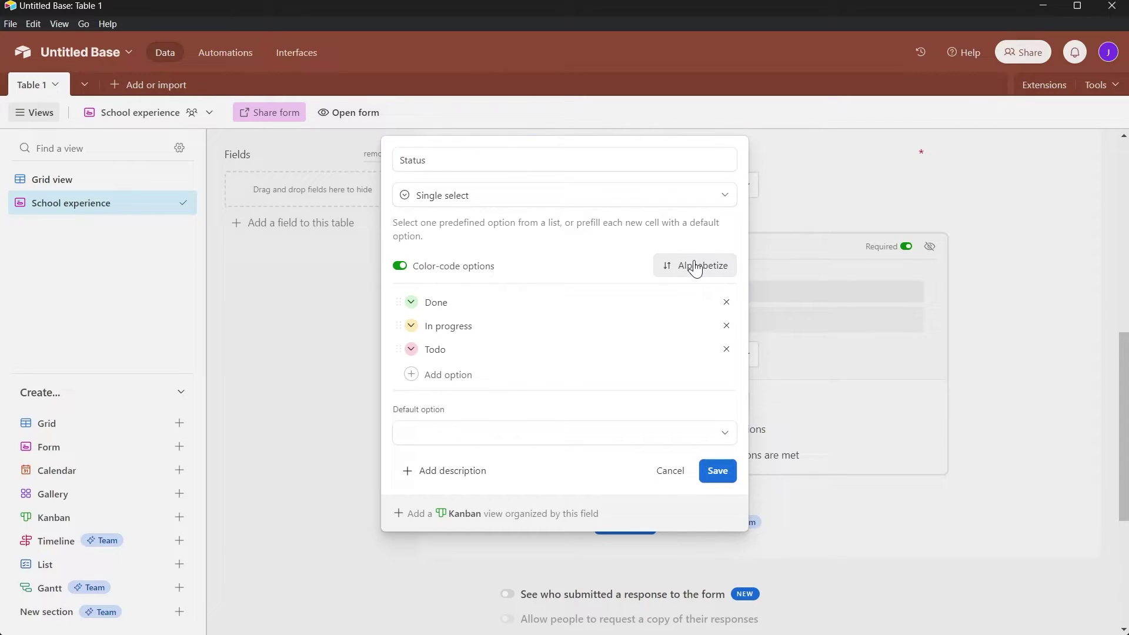
{"action": "left_click", "coordinate": [517, 302]}
{"action": "left_click_drag", "start_coordinate": [517, 302], "coordinate": [305, 306]}
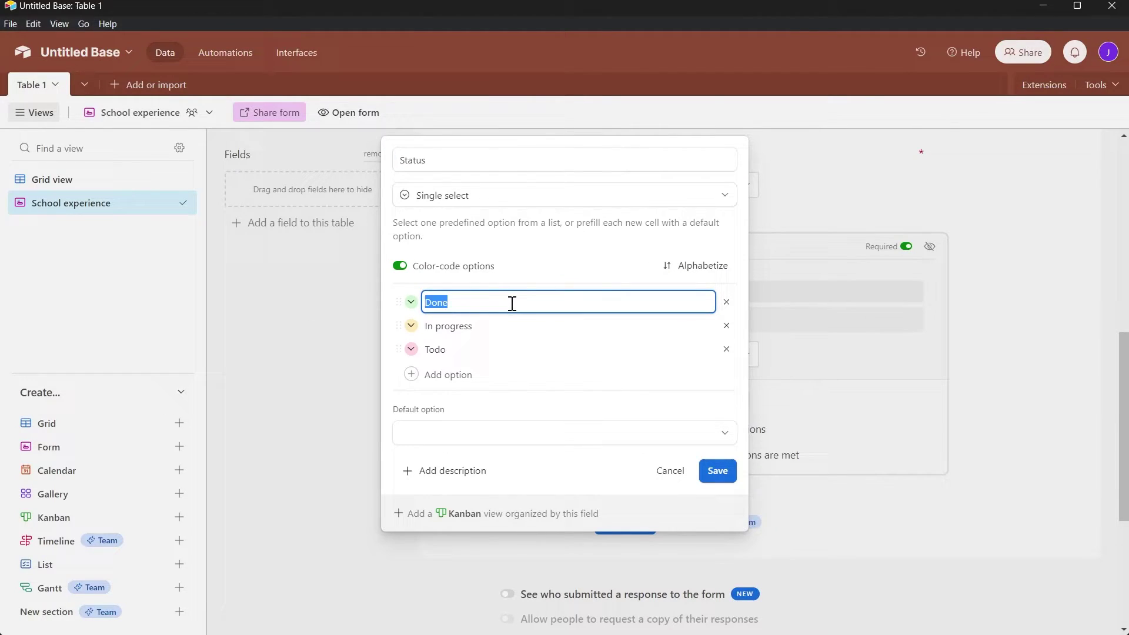
{"action": "left_click", "coordinate": [436, 403]}
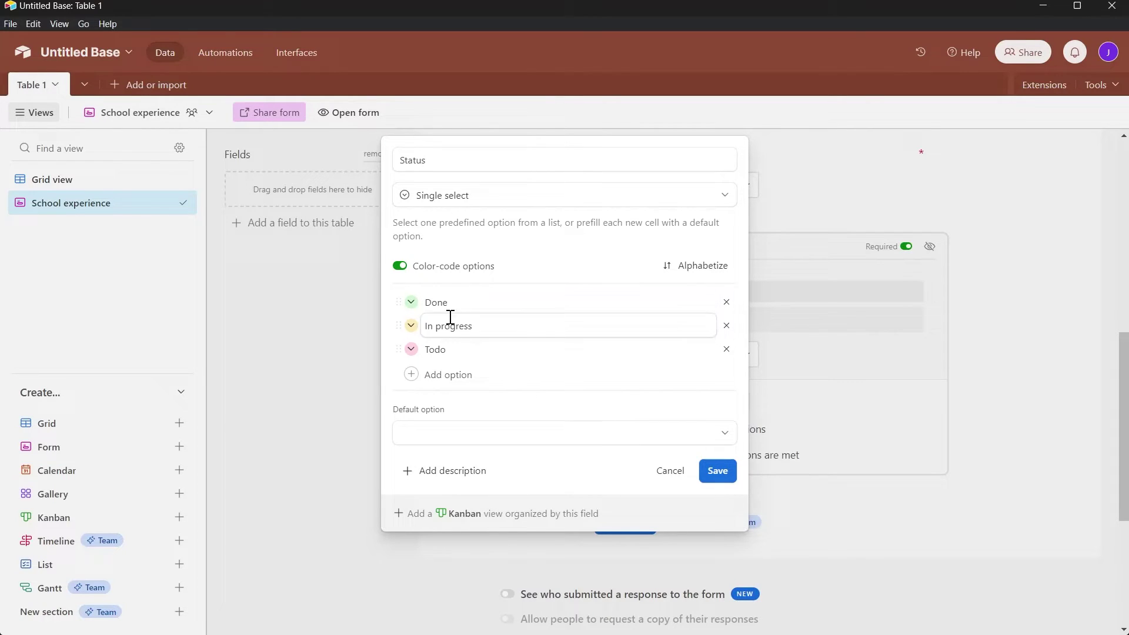
{"action": "left_click_drag", "start_coordinate": [398, 301], "coordinate": [407, 363]}
Add a 'Sumbitted' status choice, set Done as the default, and save.
{"action": "left_click", "coordinate": [425, 376]}
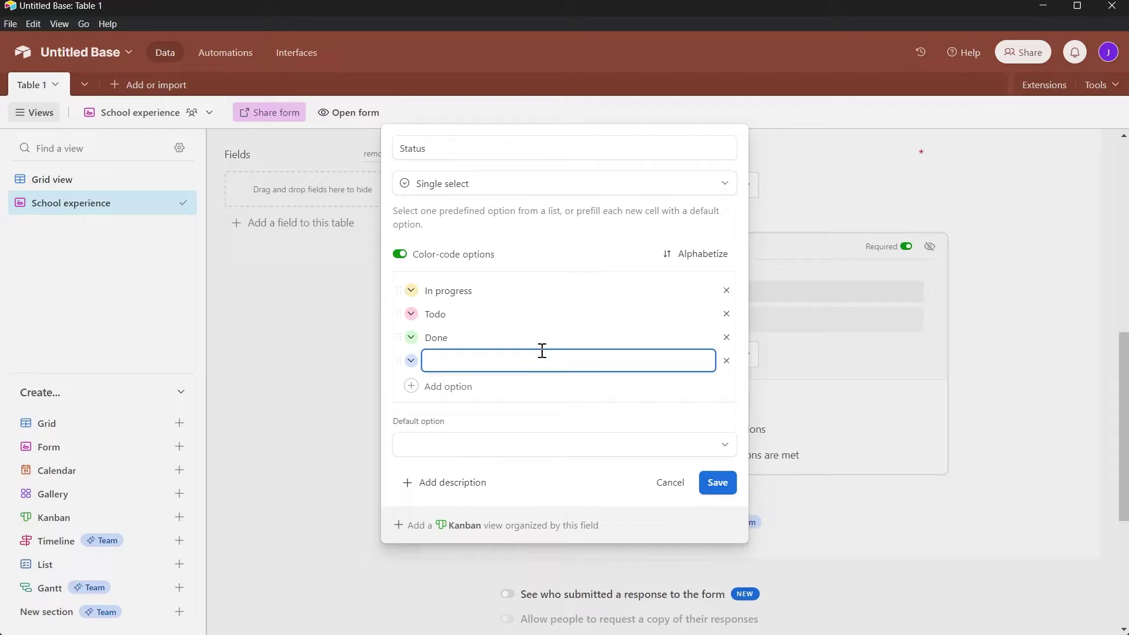
{"action": "type", "text": "Sumbitted"}
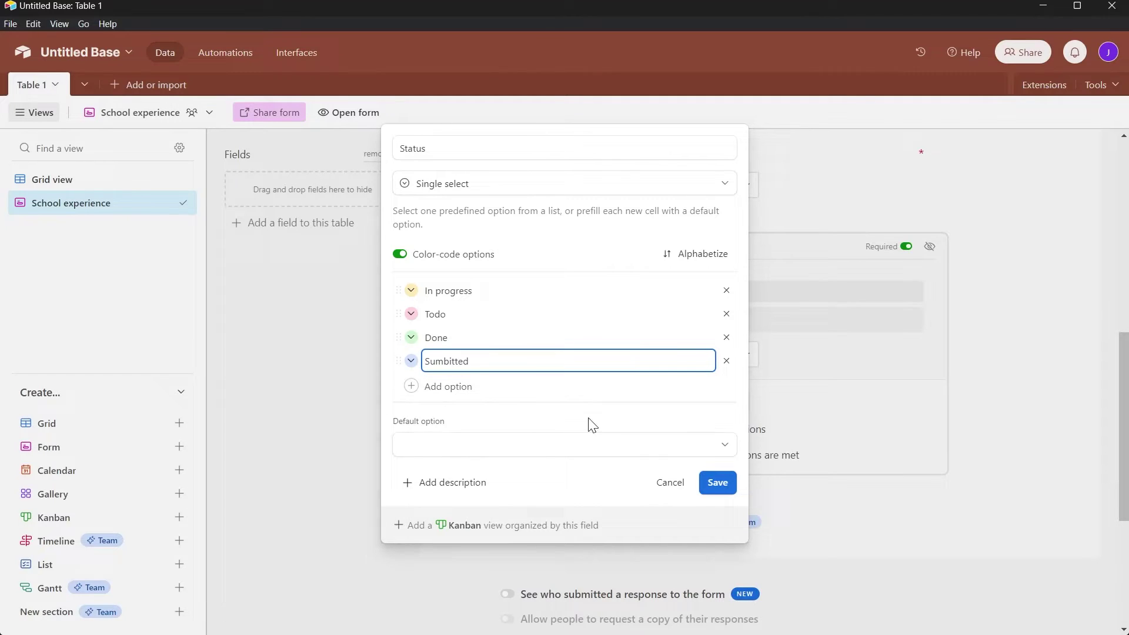
{"action": "left_click", "coordinate": [493, 425]}
{"action": "left_click", "coordinate": [462, 448]}
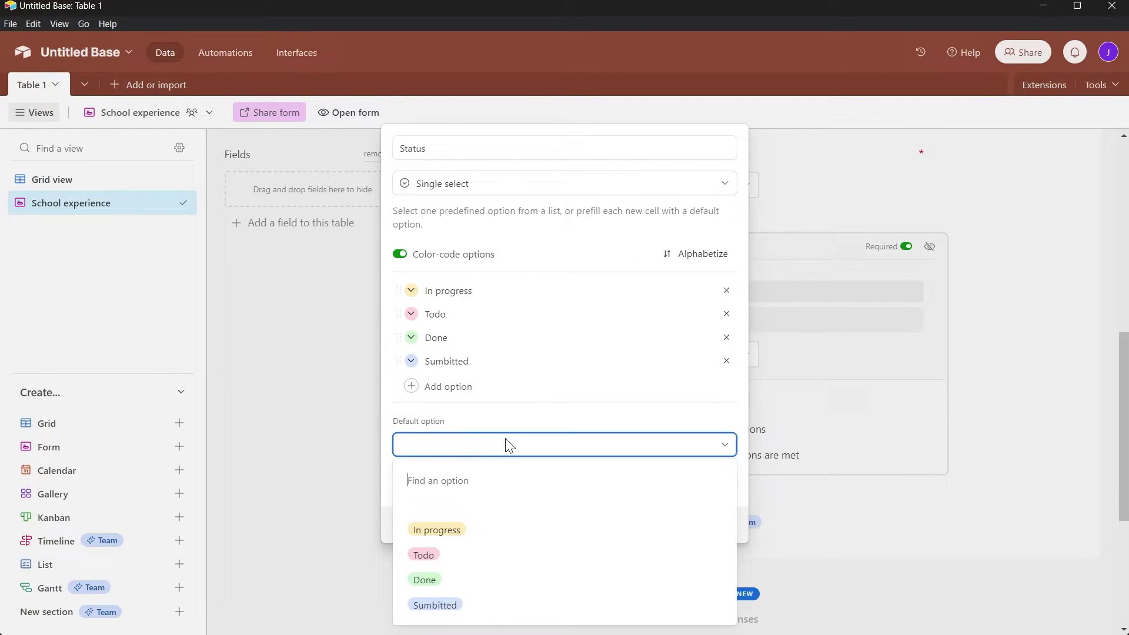
{"action": "left_click", "coordinate": [517, 581]}
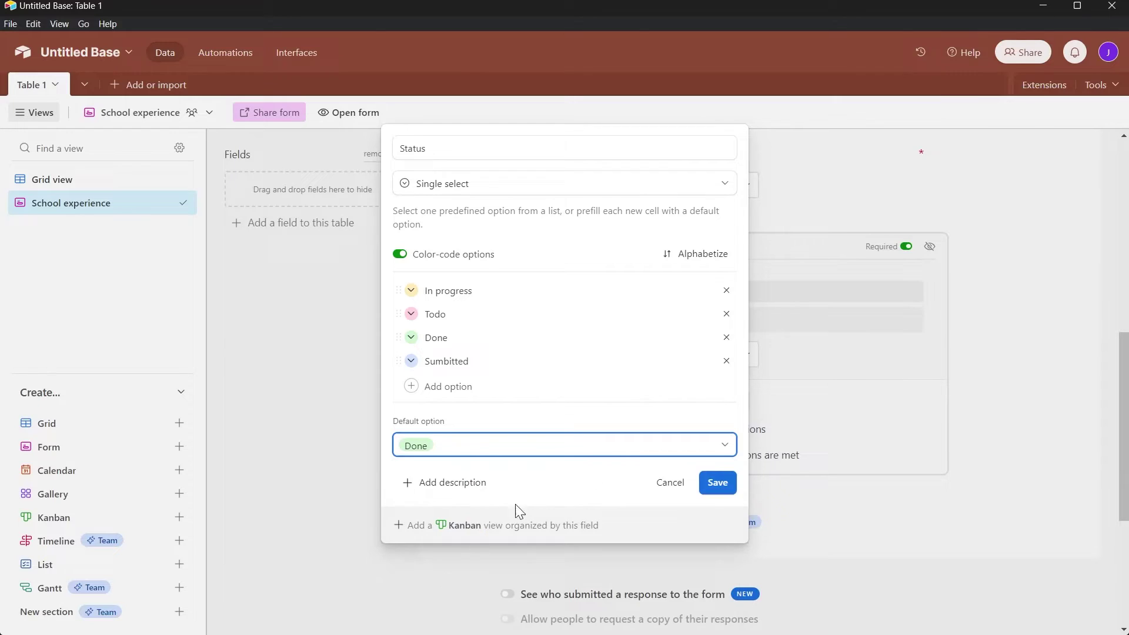
{"action": "left_click", "coordinate": [719, 482]}
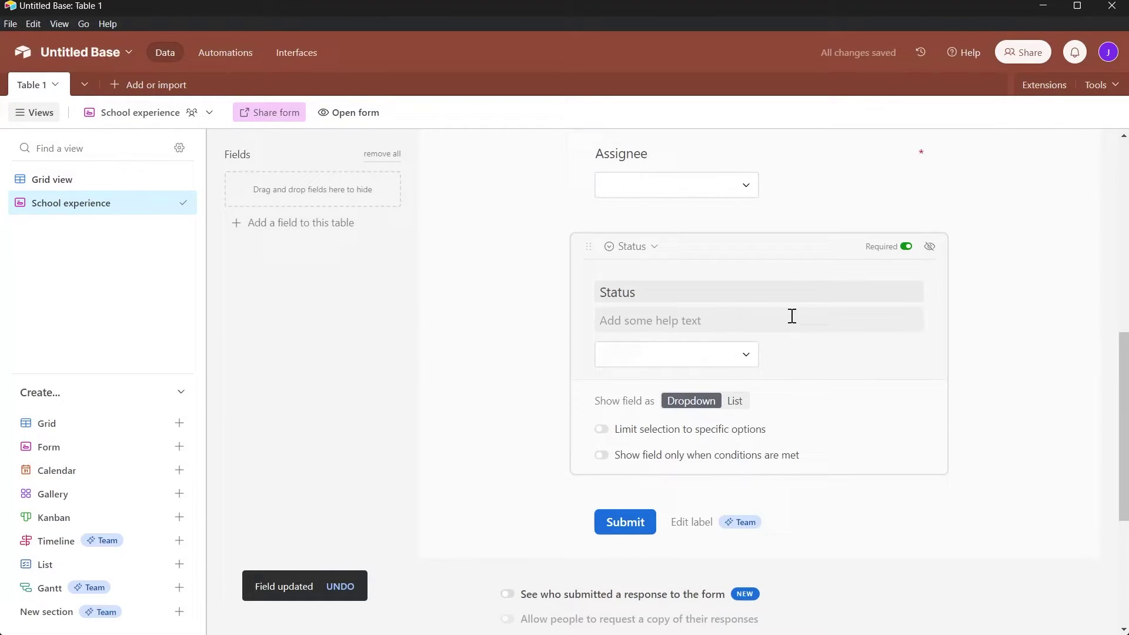
{"action": "scroll", "coordinate": [801, 312], "scroll_direction": "up", "scroll_amount": 10}
Add a new field named Phone Number with the Phone number type.
{"action": "left_click", "coordinate": [312, 224]}
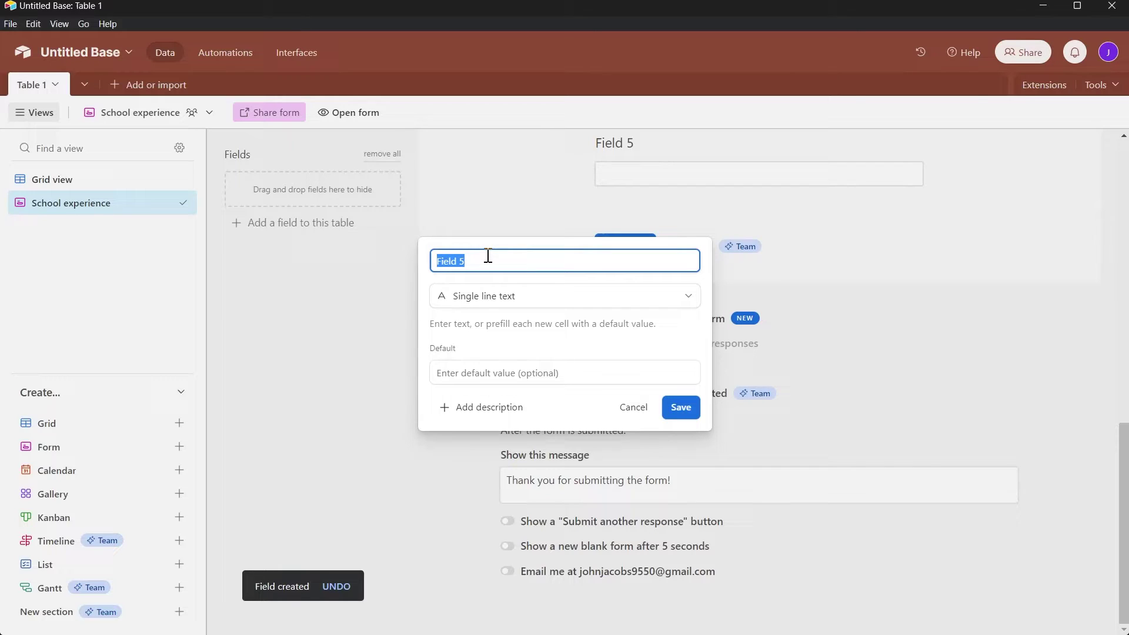
{"action": "type", "text": "Phone"}
{"action": "key", "text": "BackSpace"}
{"action": "key", "text": "BackSpace"}
{"action": "key", "text": "BackSpace"}
{"action": "key", "text": "BackSpace"}
{"action": "type", "text": "hone Number"}
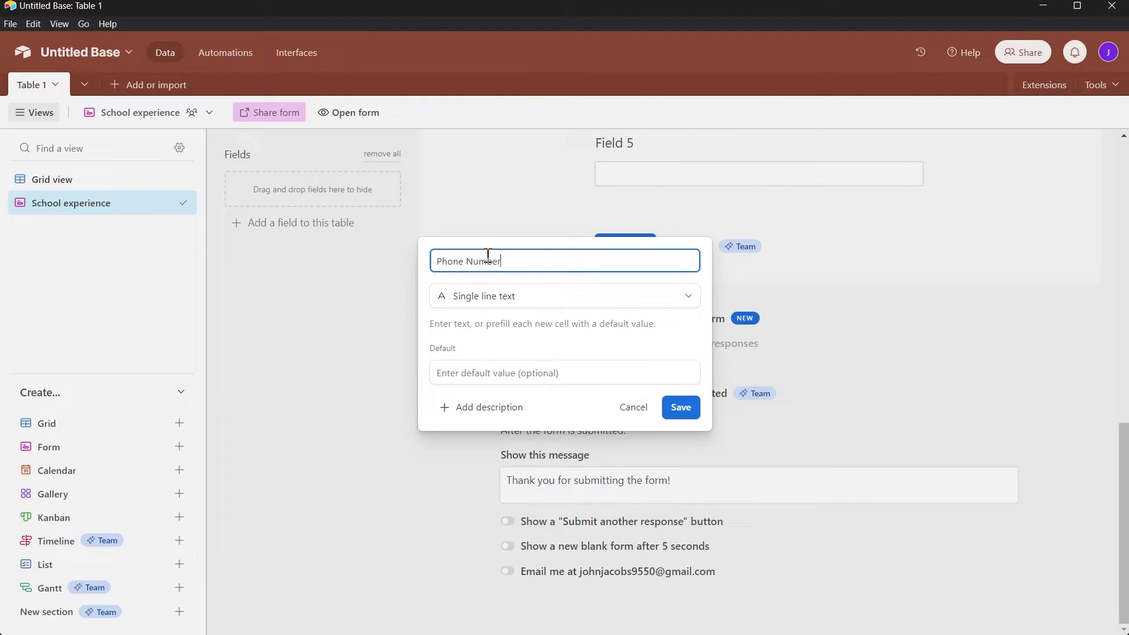
{"action": "left_click", "coordinate": [681, 297]}
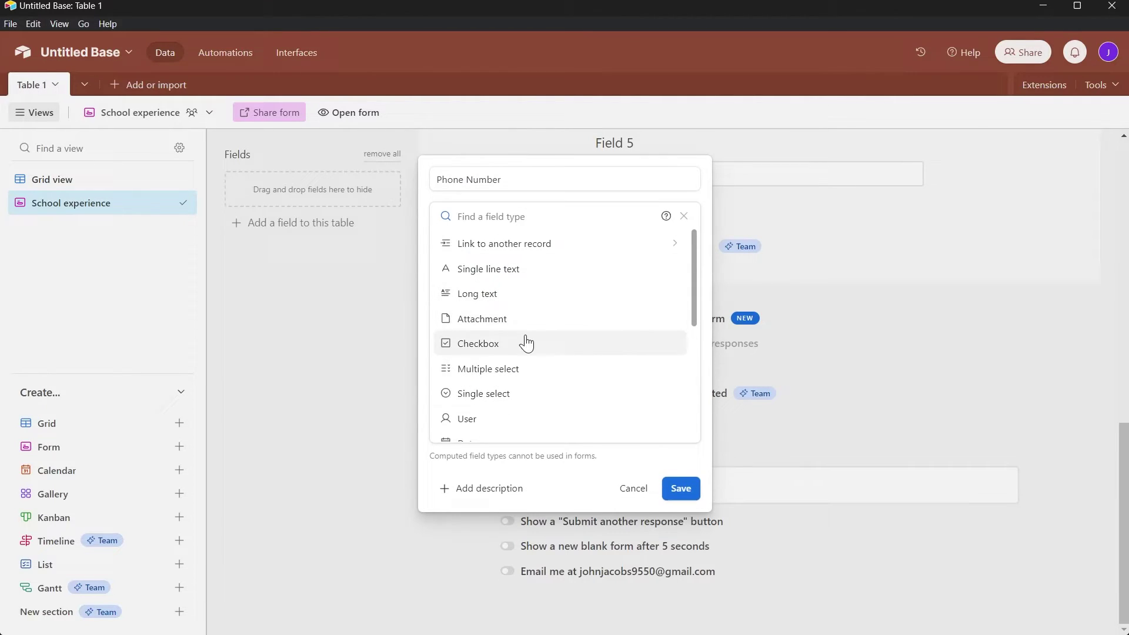
{"action": "scroll", "coordinate": [527, 344], "scroll_direction": "down", "scroll_amount": 4}
{"action": "left_click", "coordinate": [497, 249]}
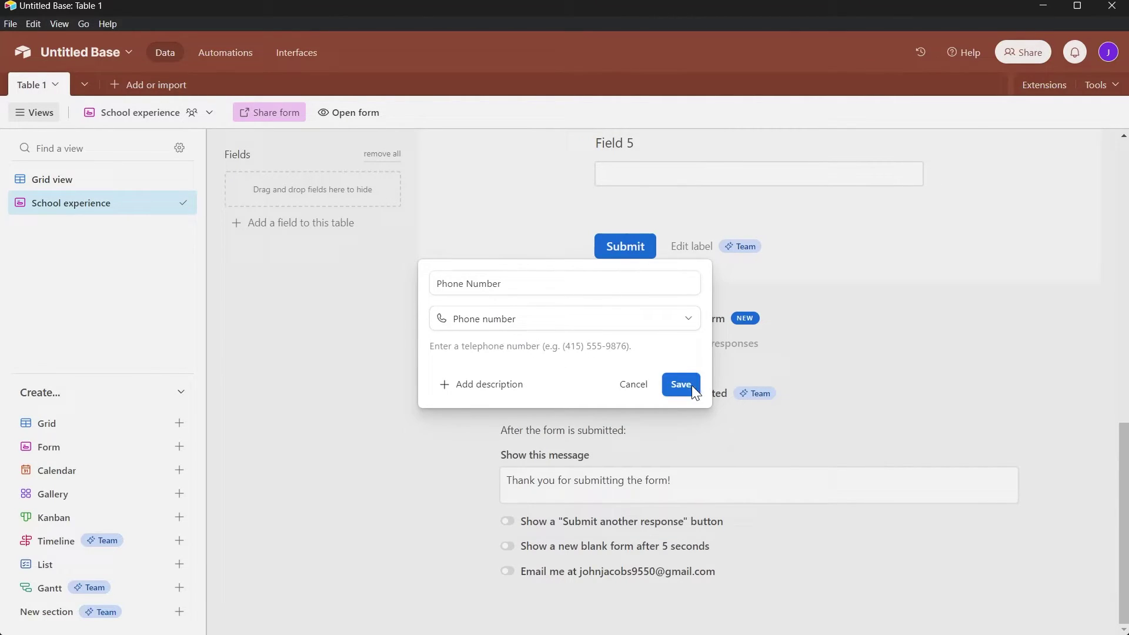
{"action": "left_click", "coordinate": [681, 384]}
{"action": "scroll", "coordinate": [718, 373], "scroll_direction": "up", "scroll_amount": 5}
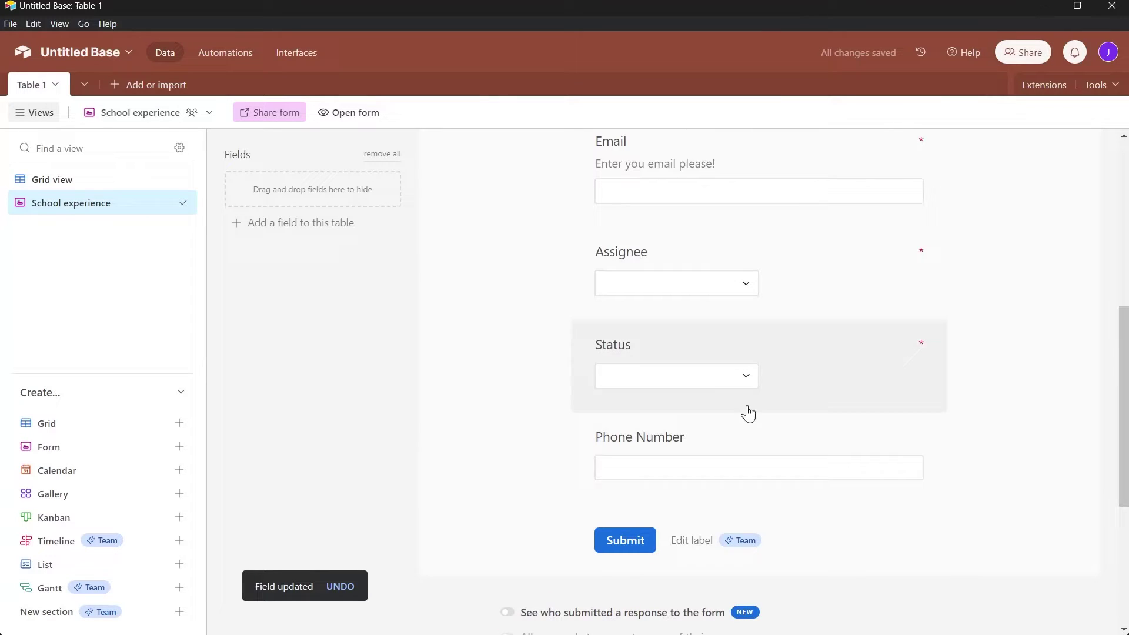
{"action": "scroll", "coordinate": [712, 477], "scroll_direction": "down", "scroll_amount": 1}
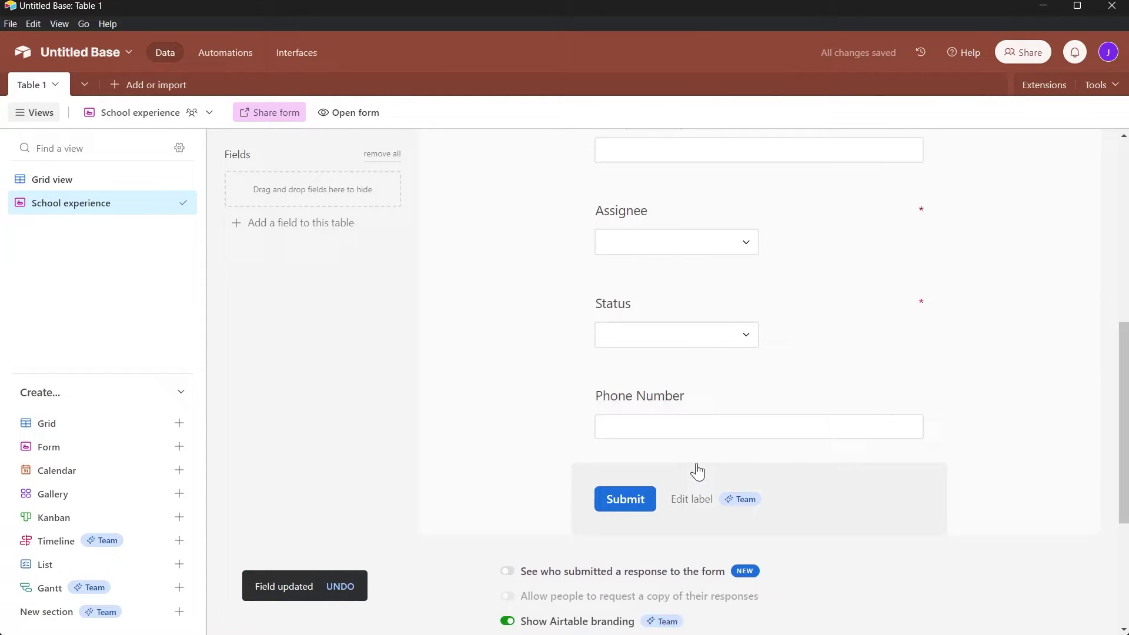
{"action": "scroll", "coordinate": [698, 471], "scroll_direction": "down", "scroll_amount": 1}
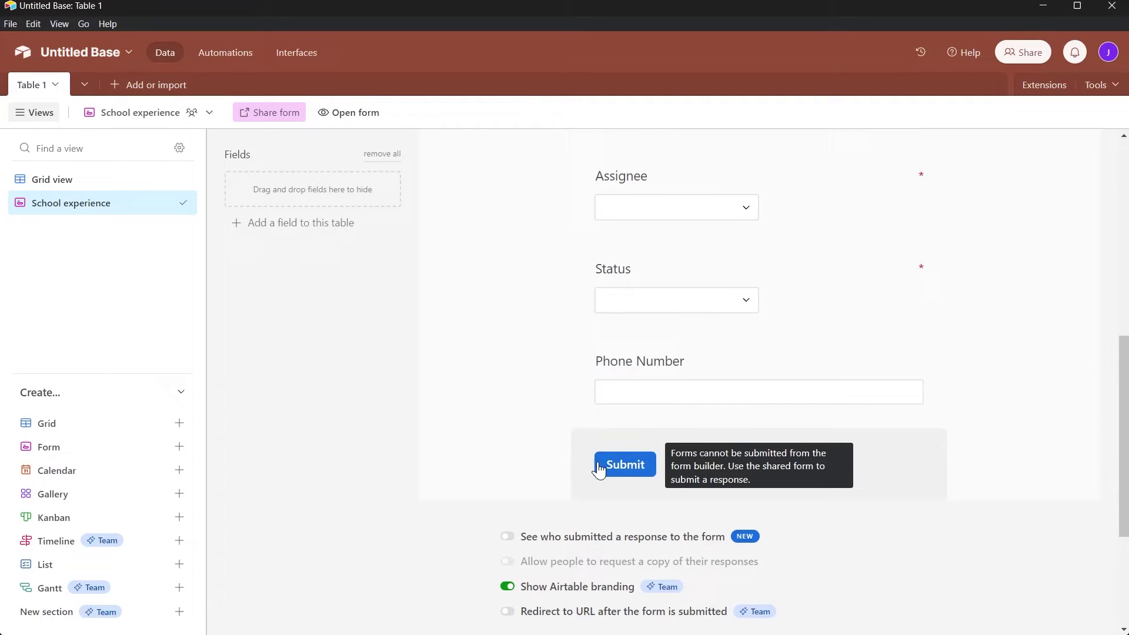
{"action": "scroll", "coordinate": [479, 322], "scroll_direction": "down", "scroll_amount": 4}
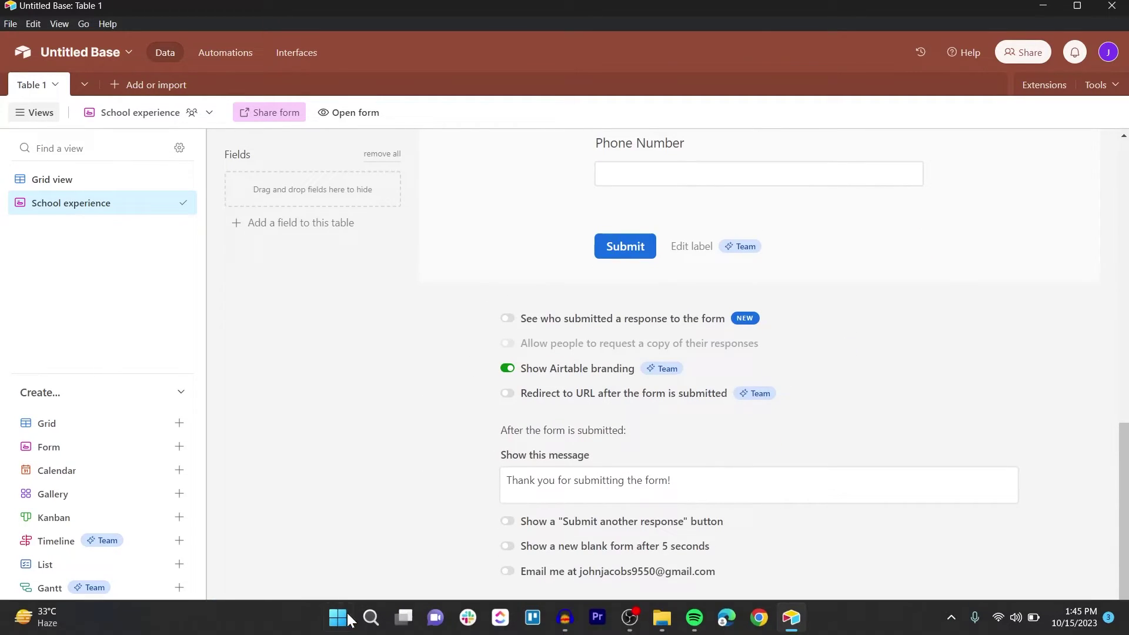
{"action": "left_click", "coordinate": [508, 319]}
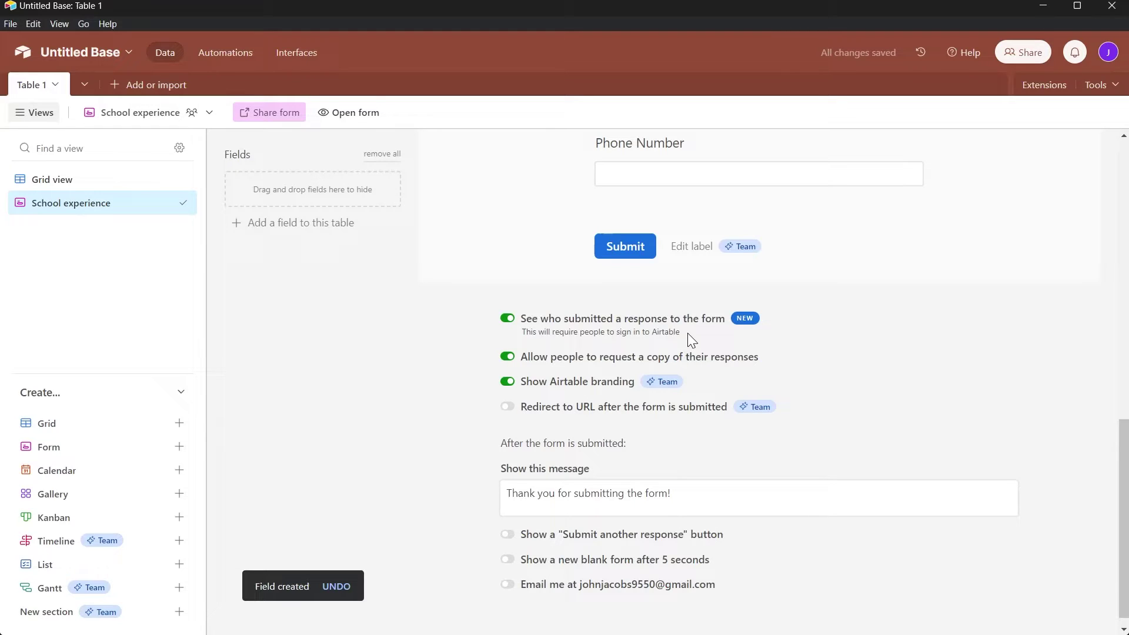
{"action": "left_click", "coordinate": [509, 320]}
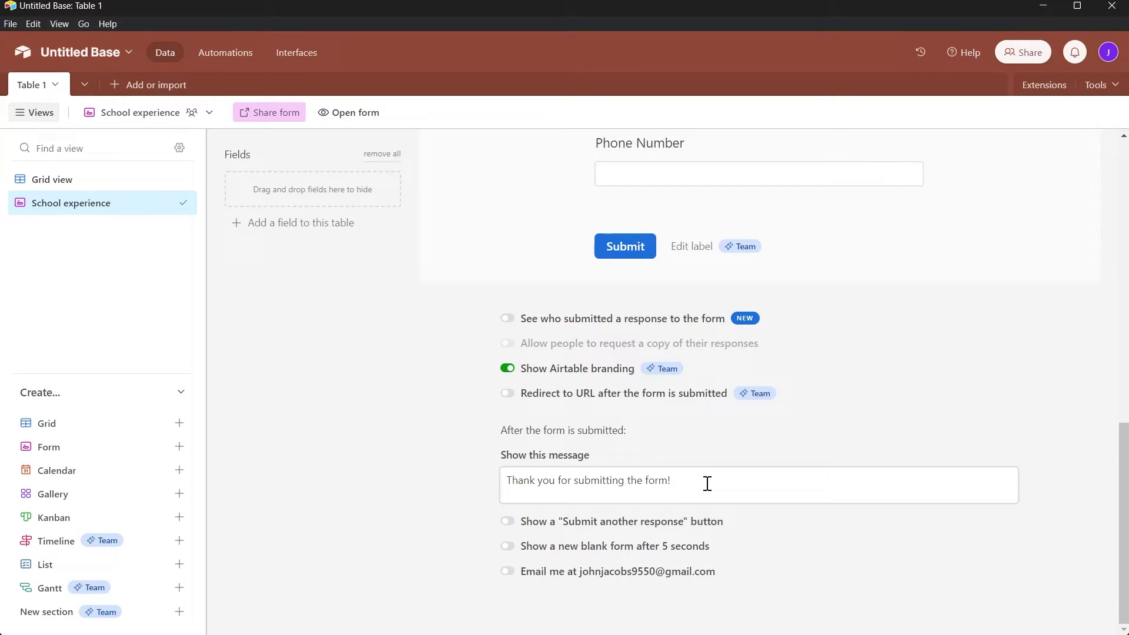
Change the thank-you message to 'Thank you for submitting the form, we appreciate it!'.
{"action": "mouse_move", "coordinate": [707, 483]}
{"action": "left_mouse_down"}
{"action": "mouse_move", "coordinate": [537, 486]}
{"action": "mouse_move", "coordinate": [700, 494]}
{"action": "left_mouse_up"}
{"action": "key", "text": "BackSpace"}
{"action": "type", "text": ", we appreciate it!"}
Turn on the 'Submit another response' button, leaving blank-form reset and email notifications off.
{"action": "left_click", "coordinate": [506, 522]}
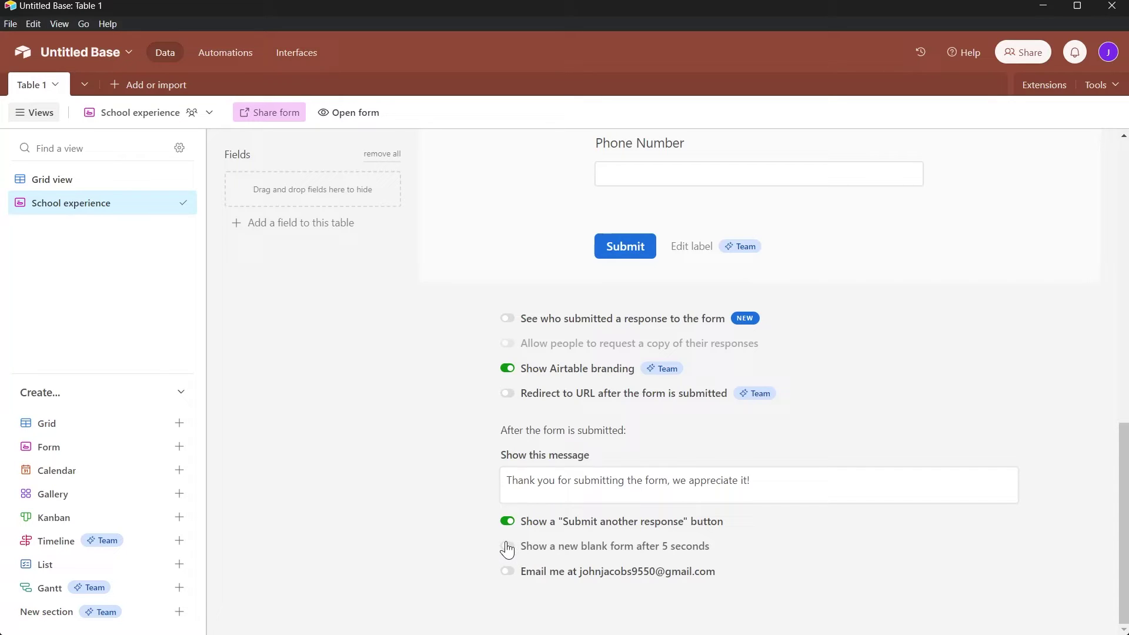
{"action": "left_click", "coordinate": [507, 547]}
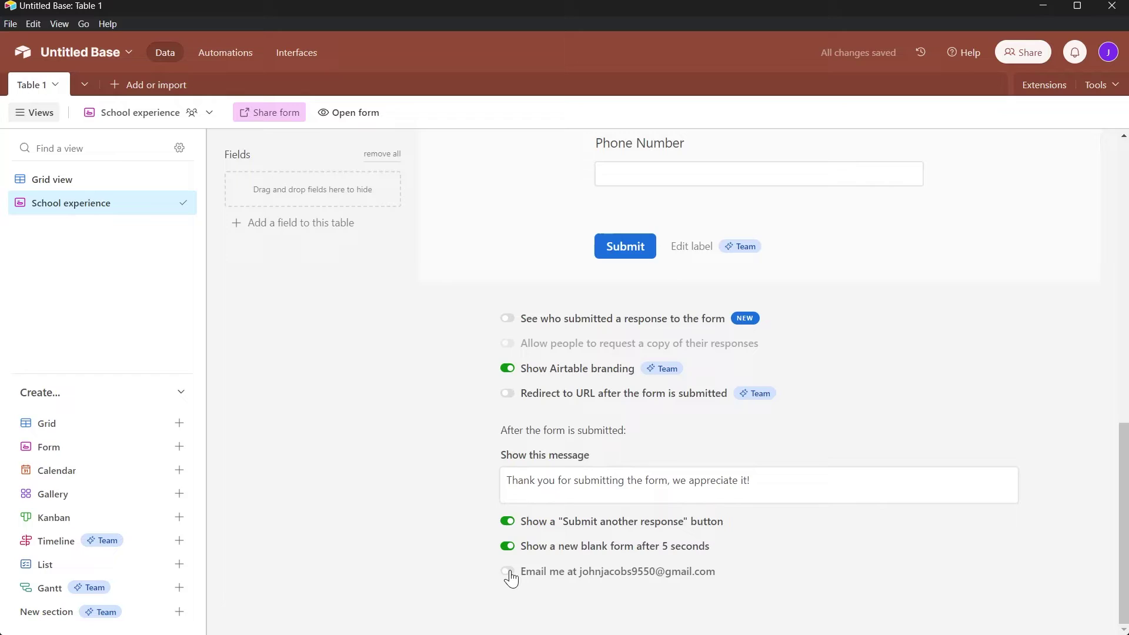
{"action": "left_click", "coordinate": [508, 573]}
{"action": "left_click", "coordinate": [508, 571]}
{"action": "left_click", "coordinate": [507, 546]}
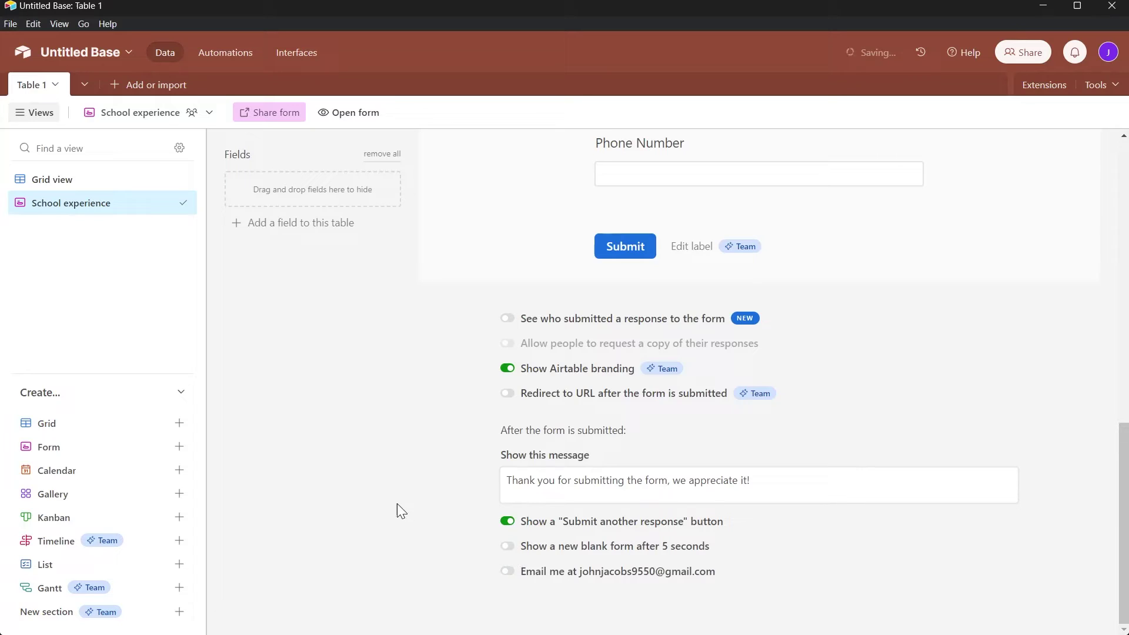
{"action": "scroll", "coordinate": [1051, 494], "scroll_direction": "up", "scroll_amount": 6}
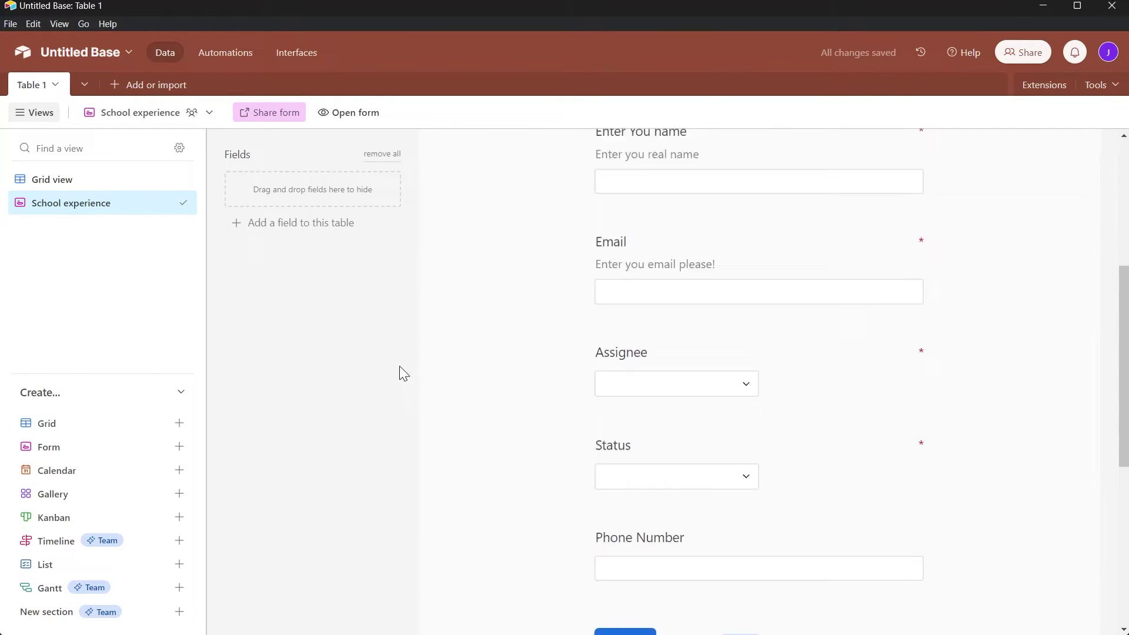
{"action": "scroll", "coordinate": [696, 326], "scroll_direction": "up", "scroll_amount": 5}
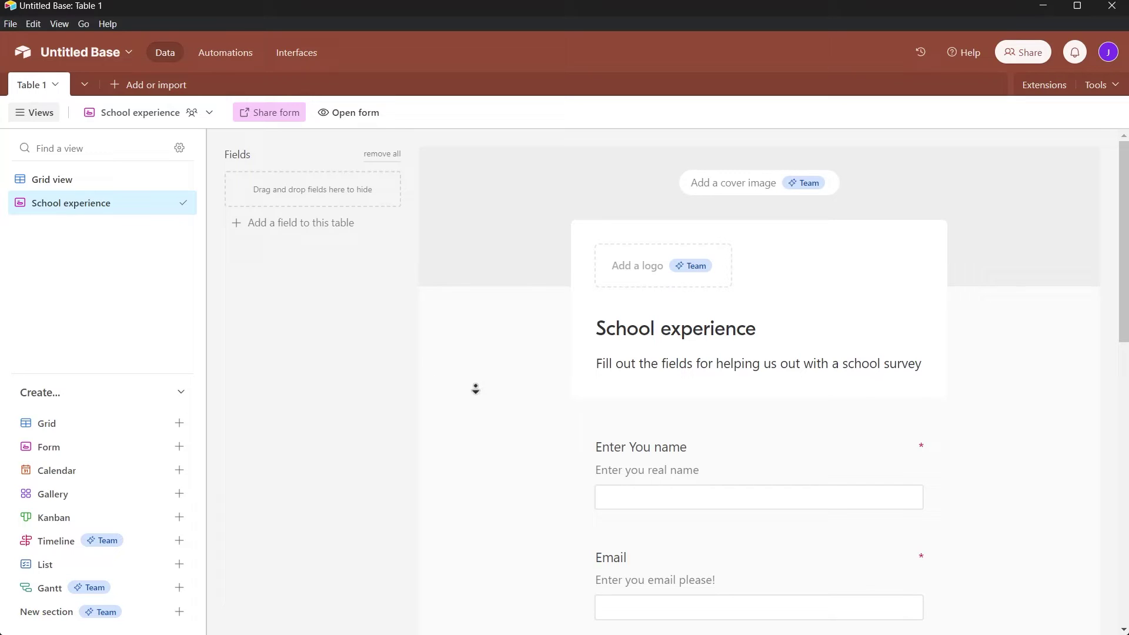
Launch the School experience form as a live page in the browser.
{"action": "scroll", "coordinate": [475, 388], "scroll_direction": "down", "scroll_amount": 1}
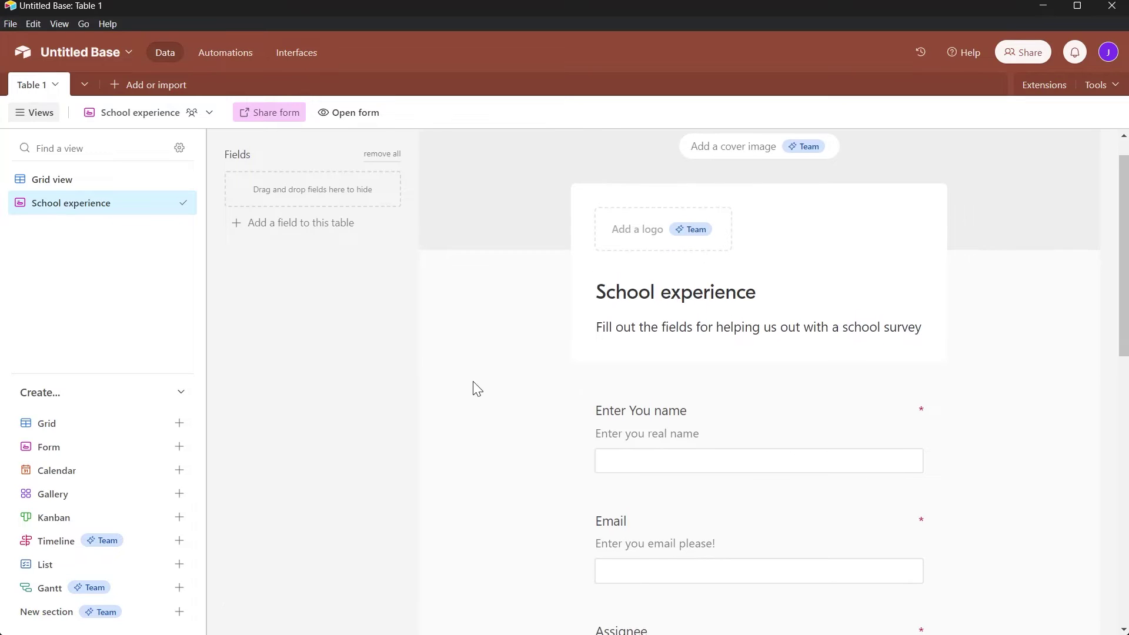
{"action": "left_click", "coordinate": [348, 113]}
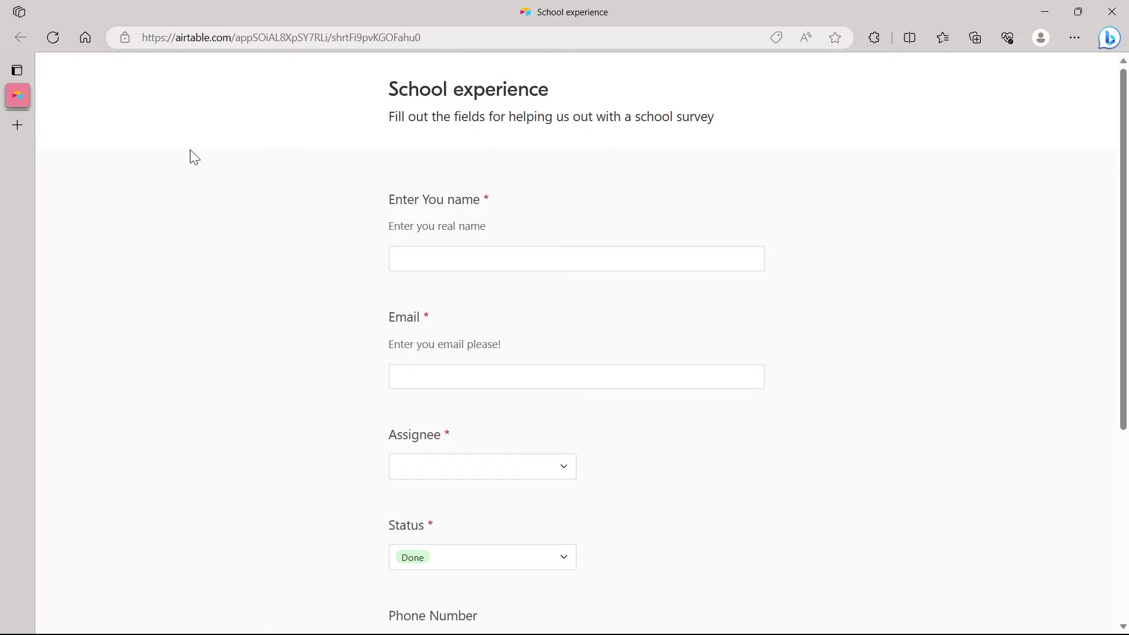
Enter 'thththththt' in the name field and try submitting the test response without an Email.
{"action": "left_click_drag", "start_coordinate": [383, 90], "coordinate": [682, 97]}
{"action": "left_click_drag", "start_coordinate": [321, 122], "coordinate": [826, 121]}
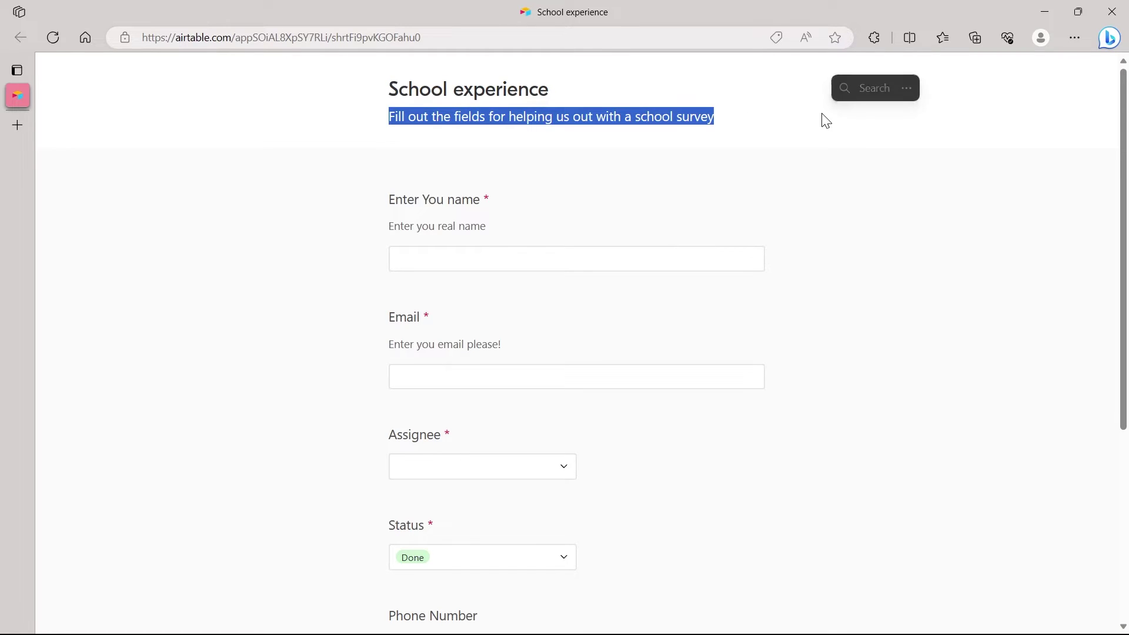
{"action": "middle_click", "coordinate": [874, 163]}
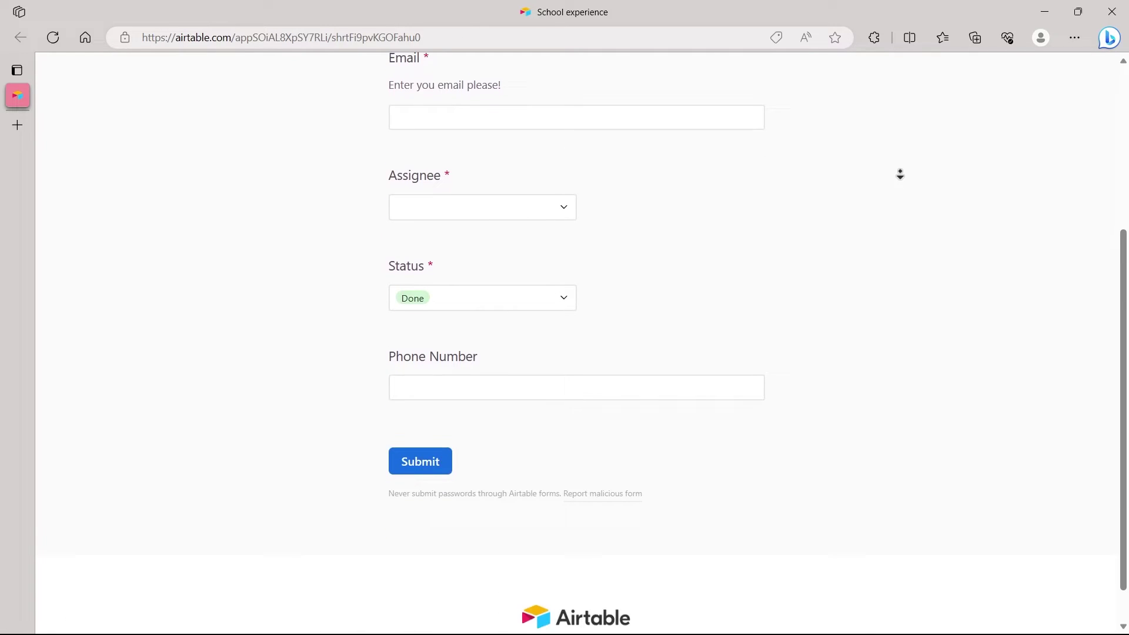
{"action": "left_click", "coordinate": [531, 359]}
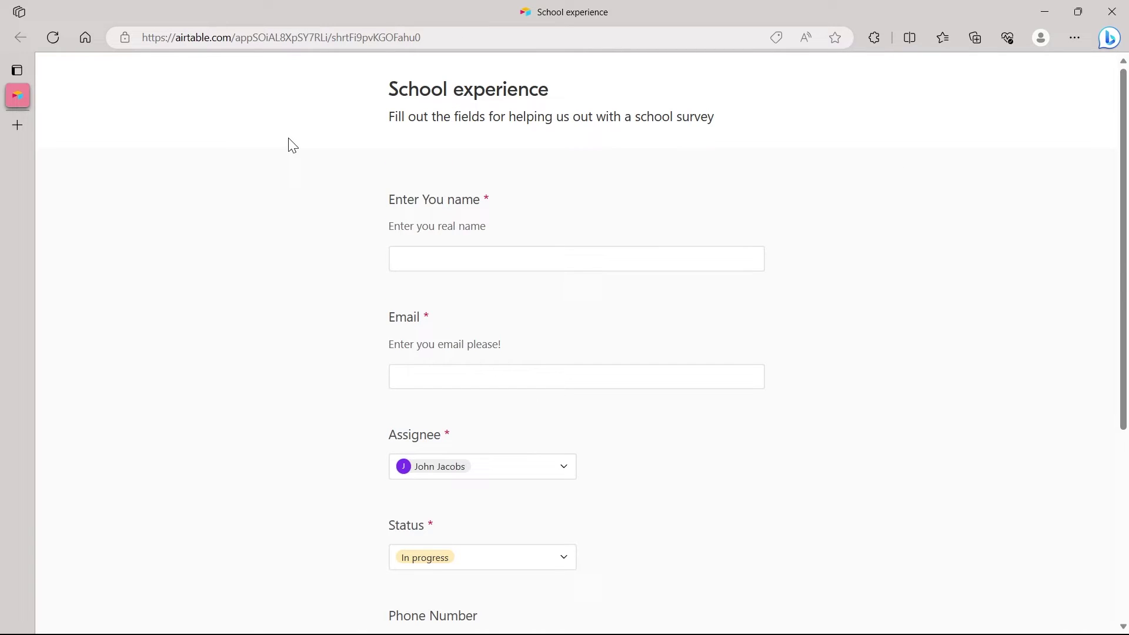
{"action": "left_click", "coordinate": [441, 259]}
{"action": "type", "text": "thththththt"}
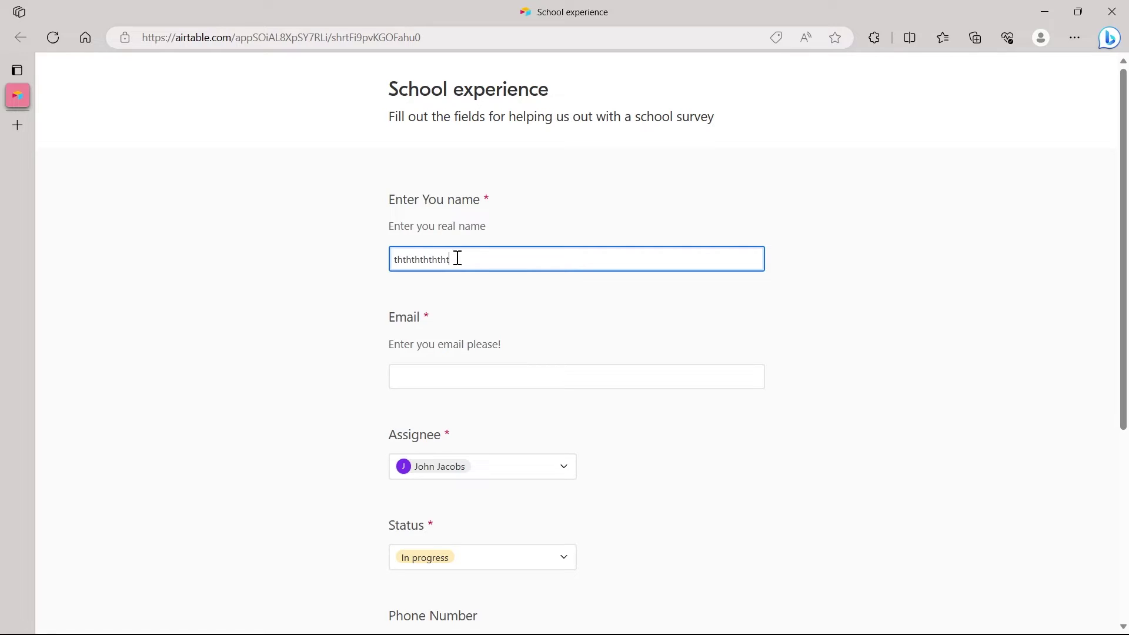
{"action": "scroll", "coordinate": [458, 259], "scroll_direction": "down", "scroll_amount": 5}
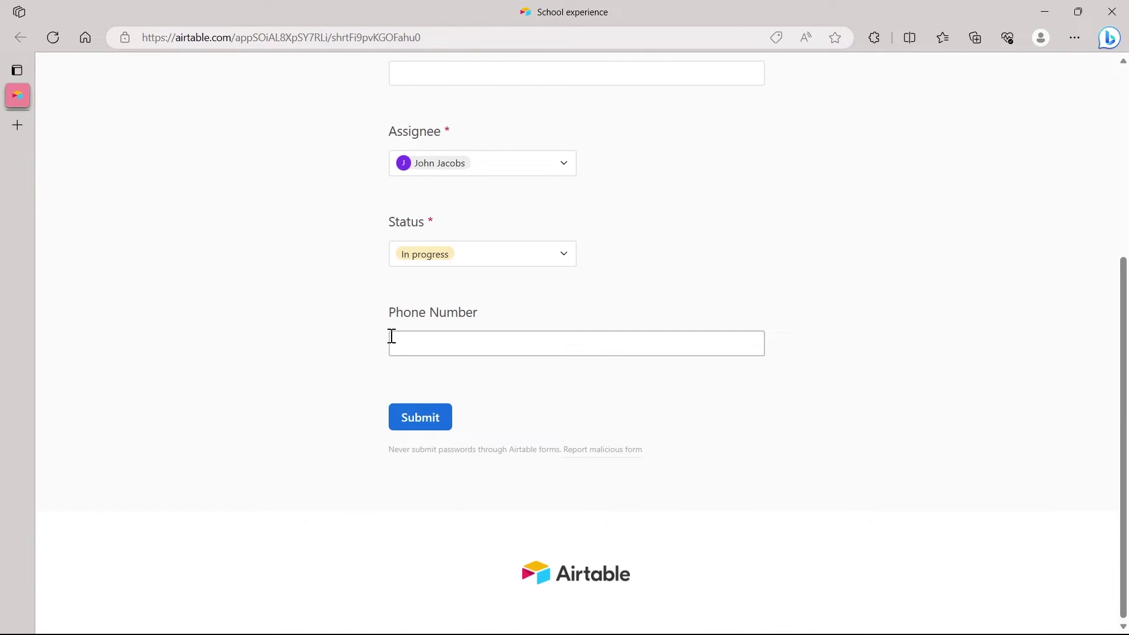
{"action": "left_click", "coordinate": [440, 415]}
Check the missing-Email required-field error, then close the Edge test page.
{"action": "scroll", "coordinate": [382, 383], "scroll_direction": "up", "scroll_amount": 4}
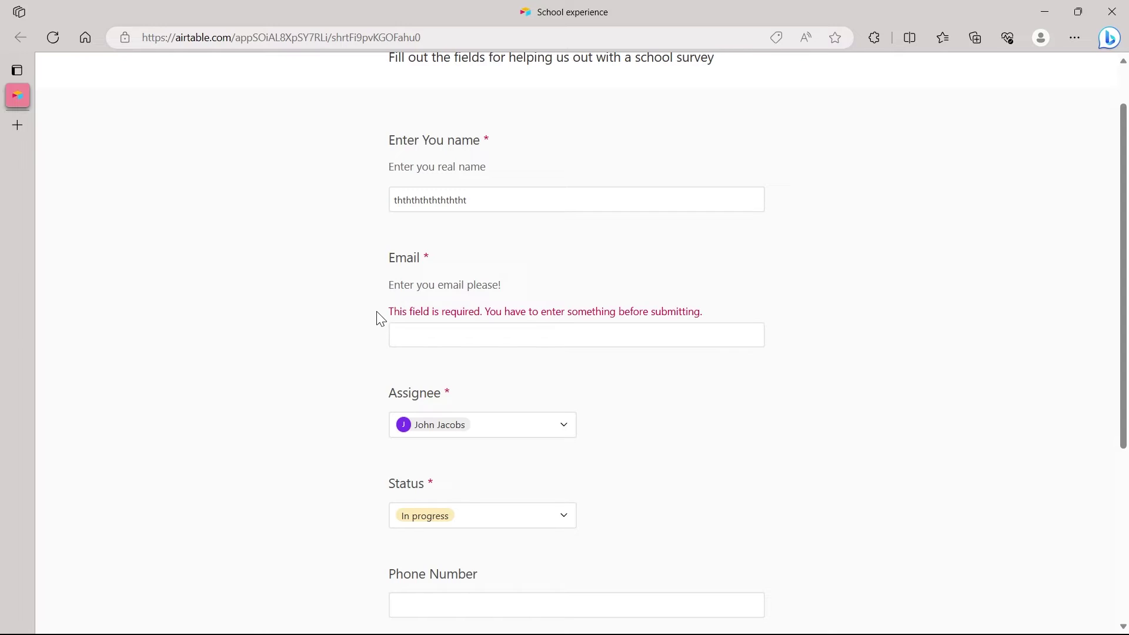
{"action": "left_click_drag", "start_coordinate": [390, 311], "coordinate": [577, 300]}
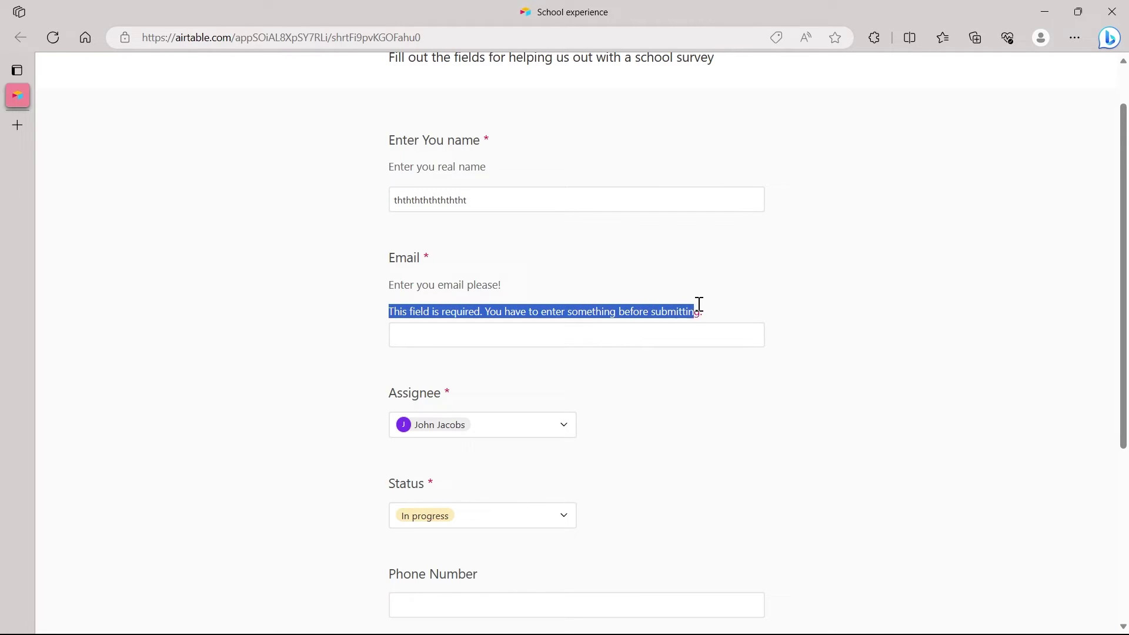
{"action": "left_click_drag", "start_coordinate": [699, 304], "coordinate": [703, 304]}
{"action": "left_click", "coordinate": [822, 298]}
{"action": "scroll", "coordinate": [660, 315], "scroll_direction": "down", "scroll_amount": 5}
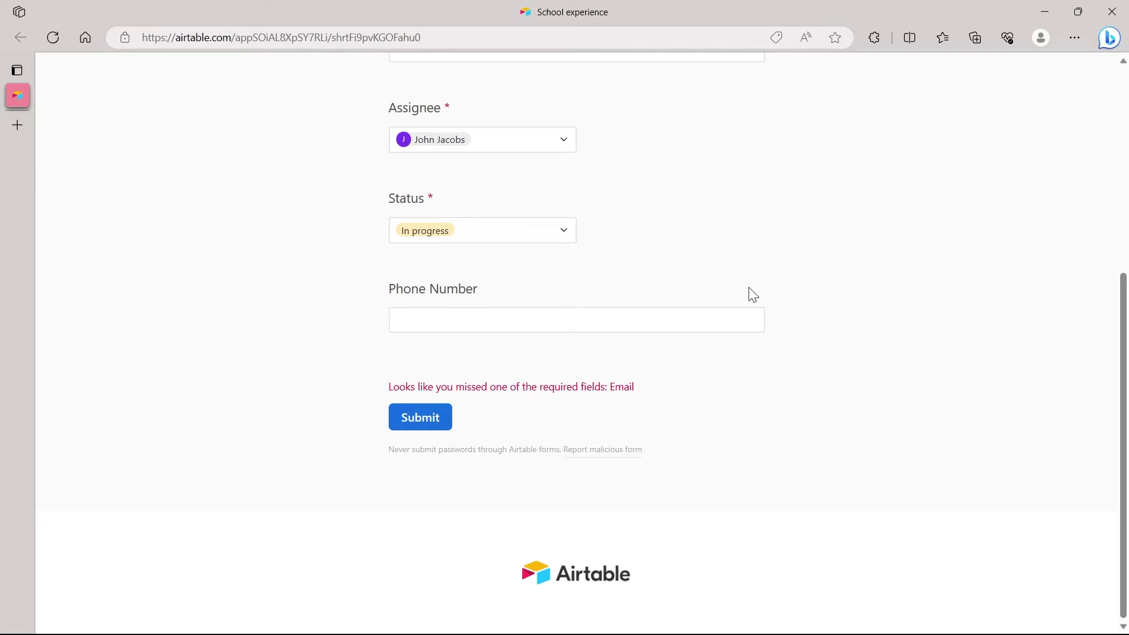
{"action": "scroll", "coordinate": [735, 370], "scroll_direction": "up", "scroll_amount": 5}
{"action": "middle_click", "coordinate": [760, 247]}
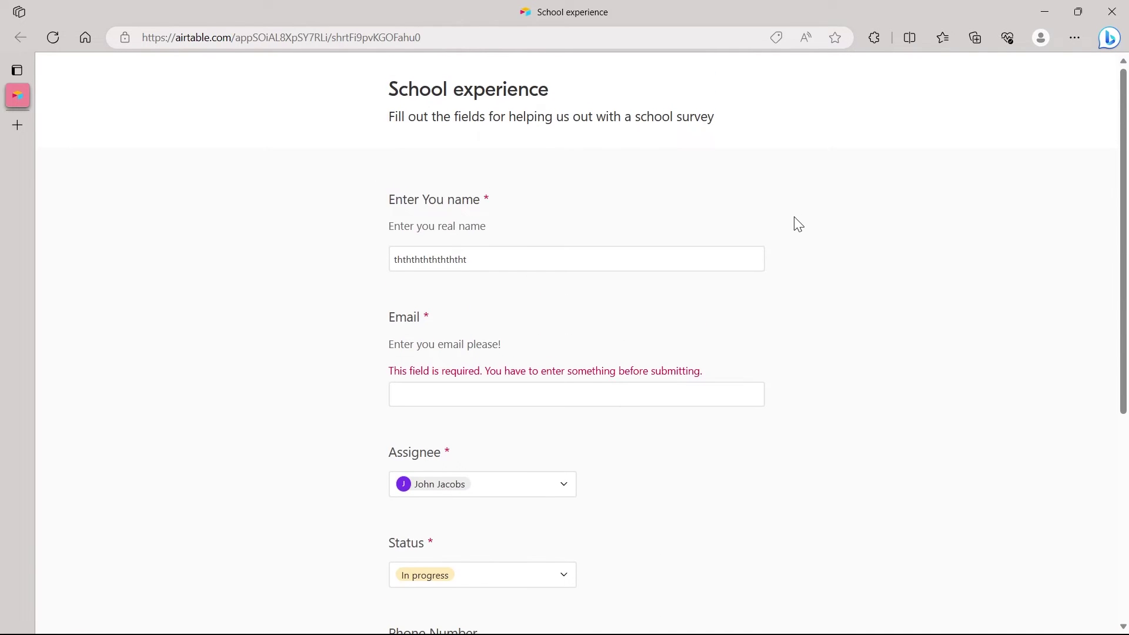
{"action": "left_click", "coordinate": [1112, 12]}
Leave the unsubmitted test form, copy the form's share link and open its link settings.
{"action": "left_click", "coordinate": [660, 120]}
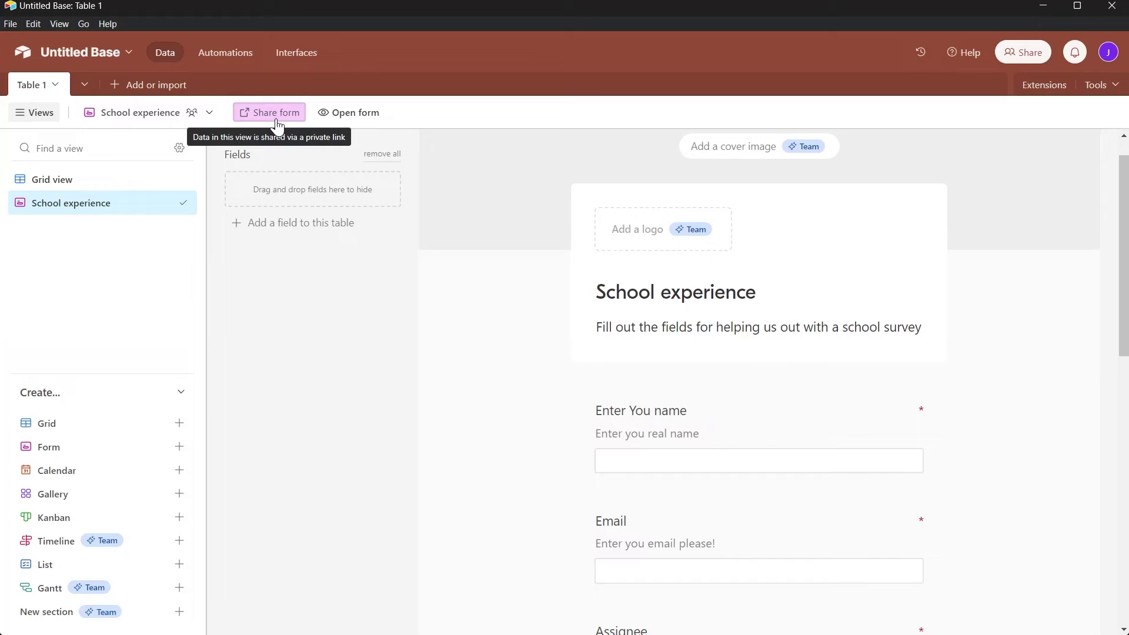
{"action": "left_click", "coordinate": [268, 119]}
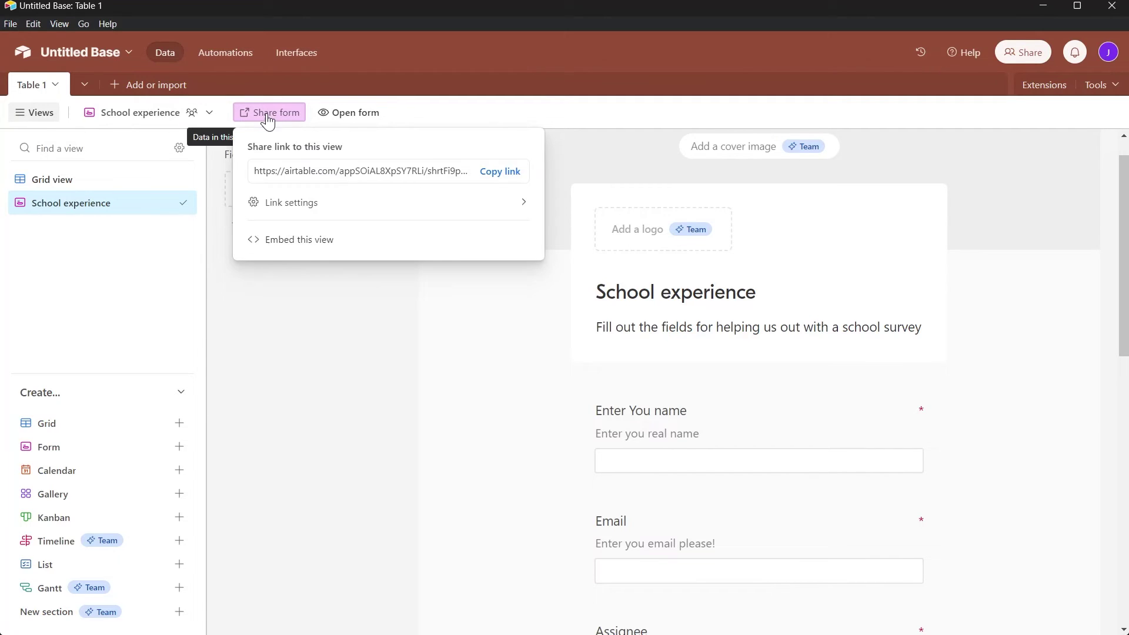
{"action": "left_click", "coordinate": [503, 175]}
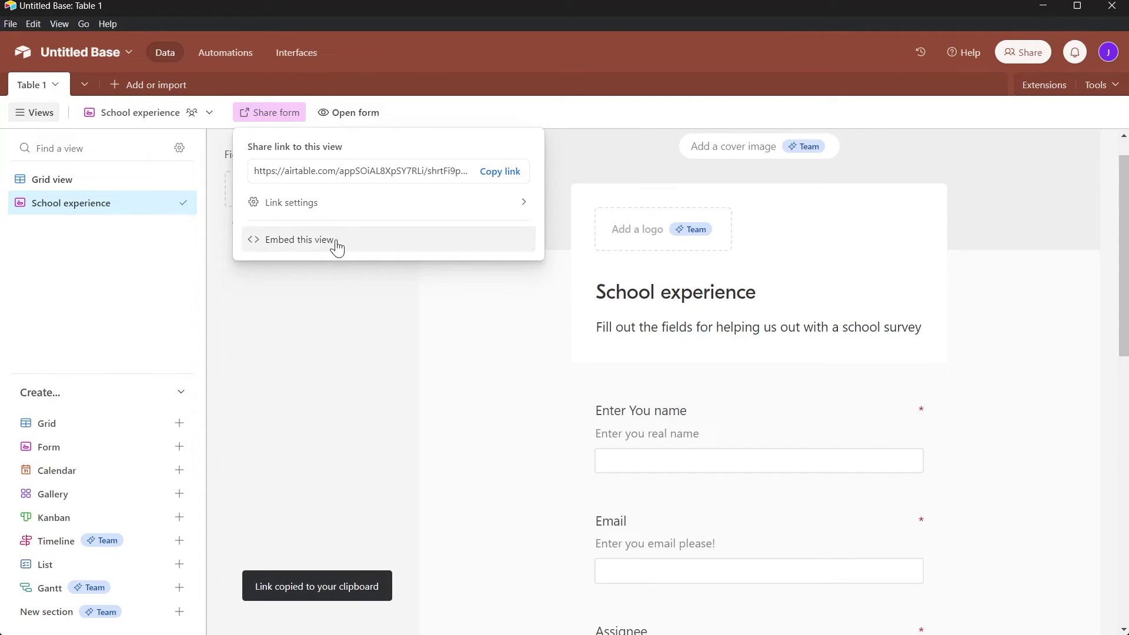
{"action": "mouse_move", "coordinate": [708, 632]}
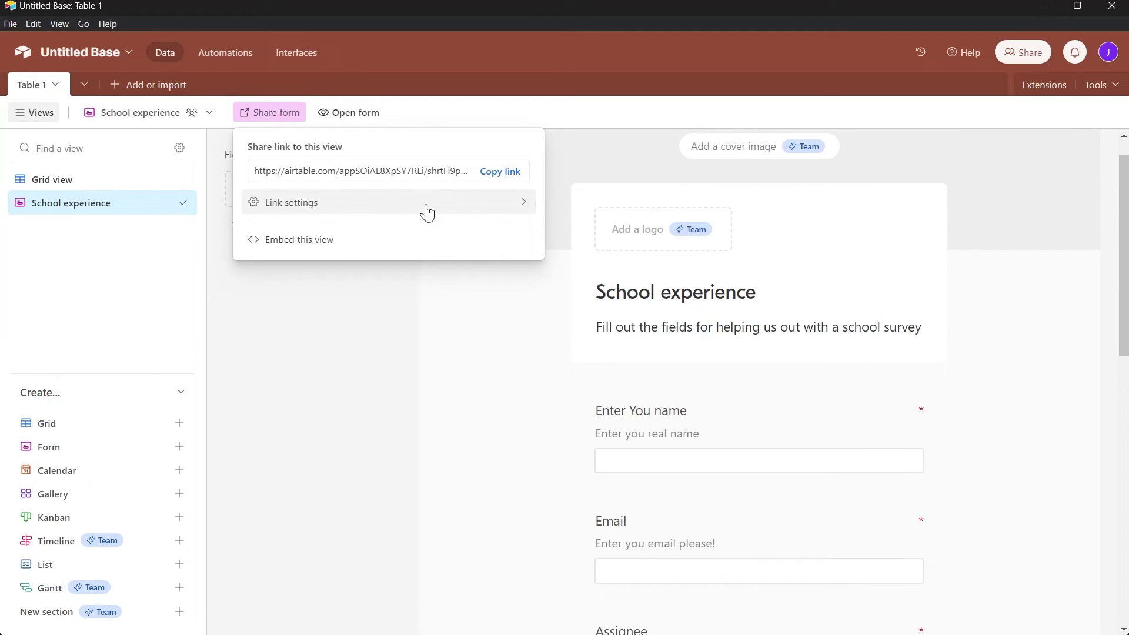
{"action": "left_click", "coordinate": [359, 210]}
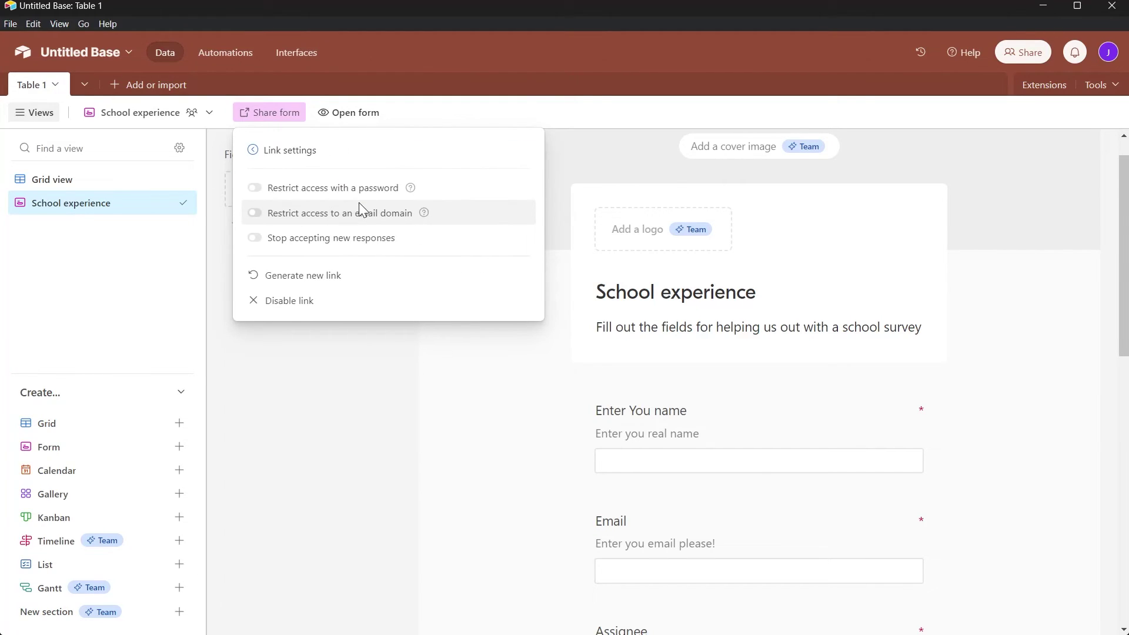
Password-protect the share link with a password of at least six characters, replacing a too-short attempt.
{"action": "left_click", "coordinate": [255, 189]}
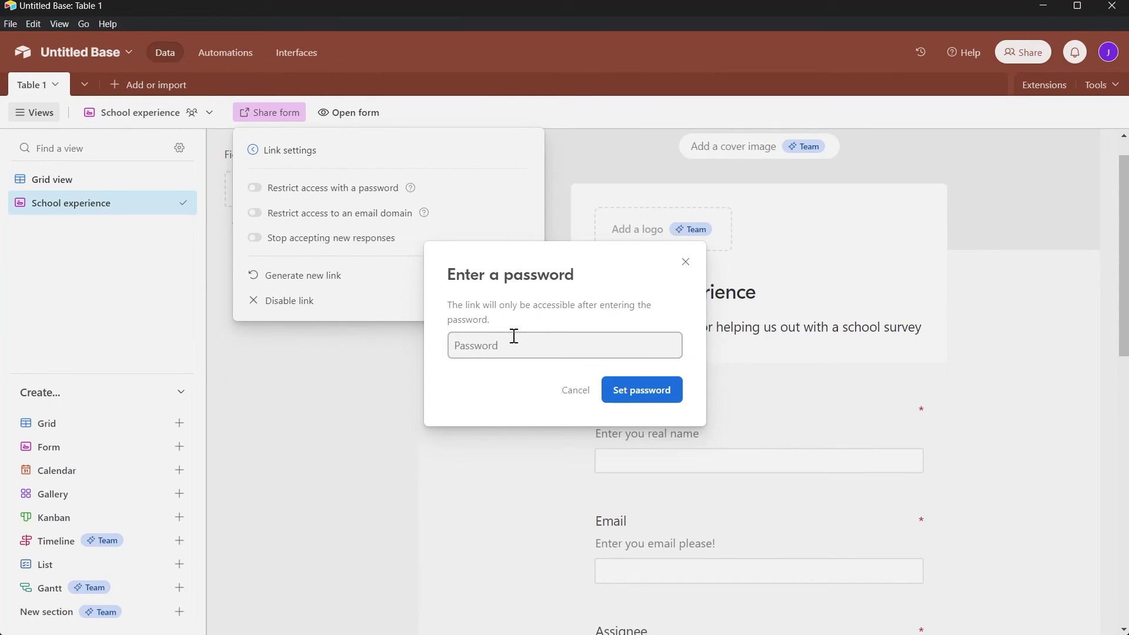
{"action": "type", "text": "•••"}
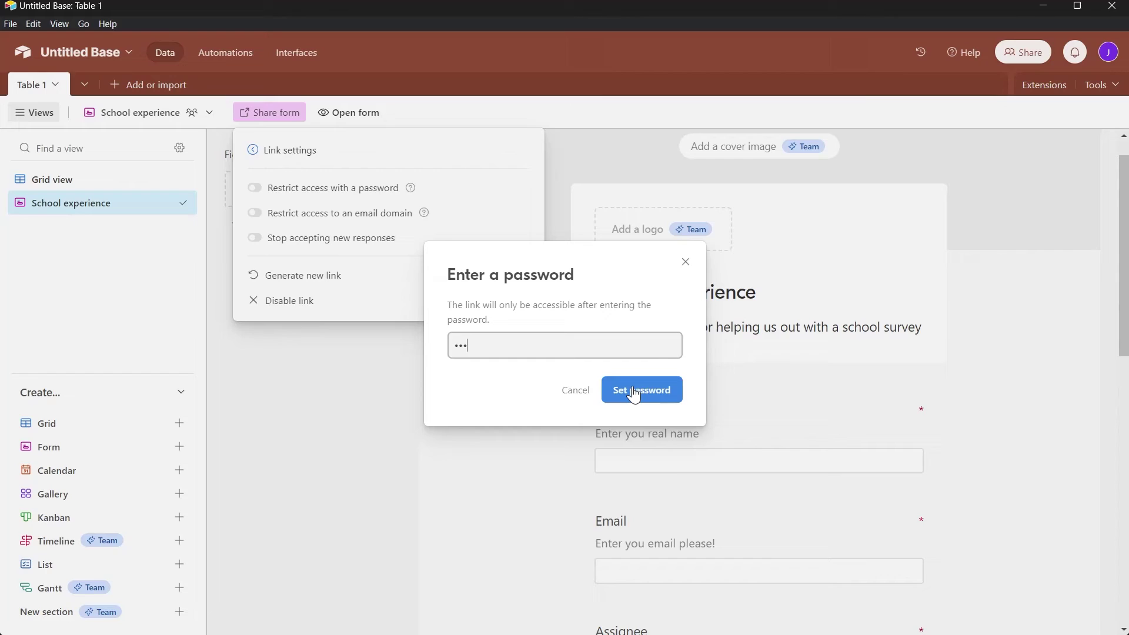
{"action": "left_click", "coordinate": [634, 391]}
{"action": "double_click", "coordinate": [478, 341]}
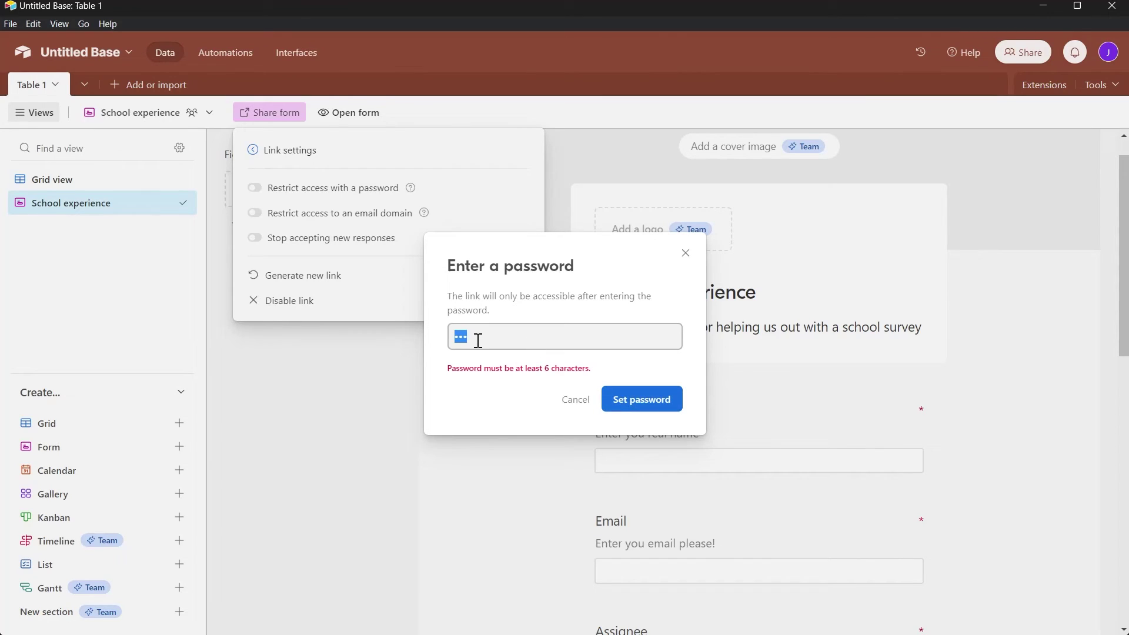
{"action": "type", "text": "••"}
{"action": "left_click", "coordinate": [643, 401]}
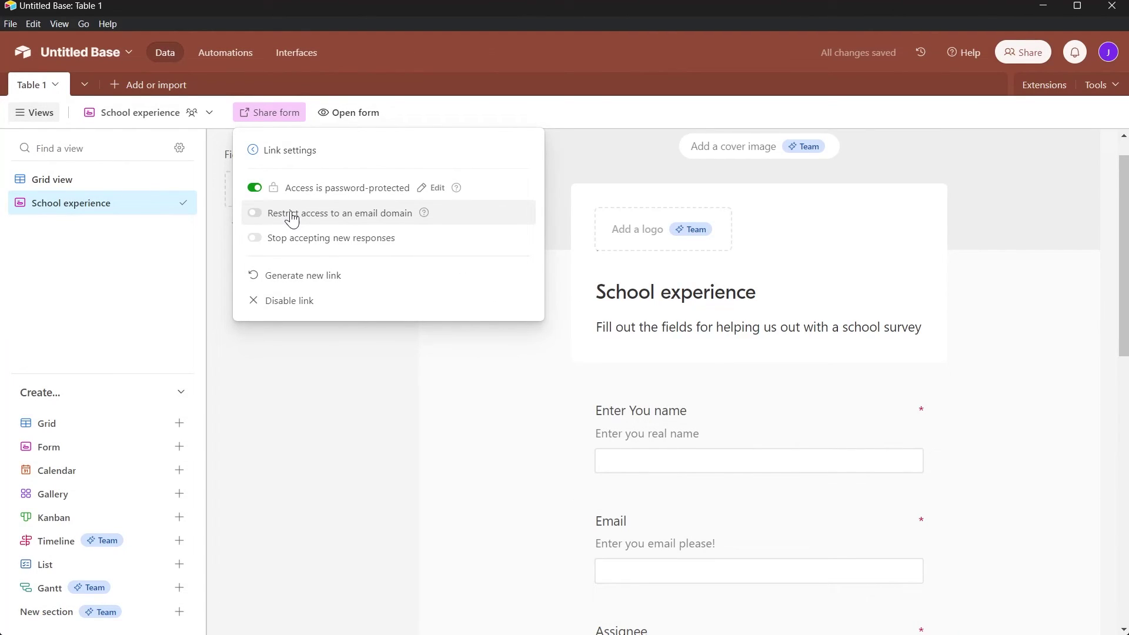
{"action": "left_click", "coordinate": [428, 188]}
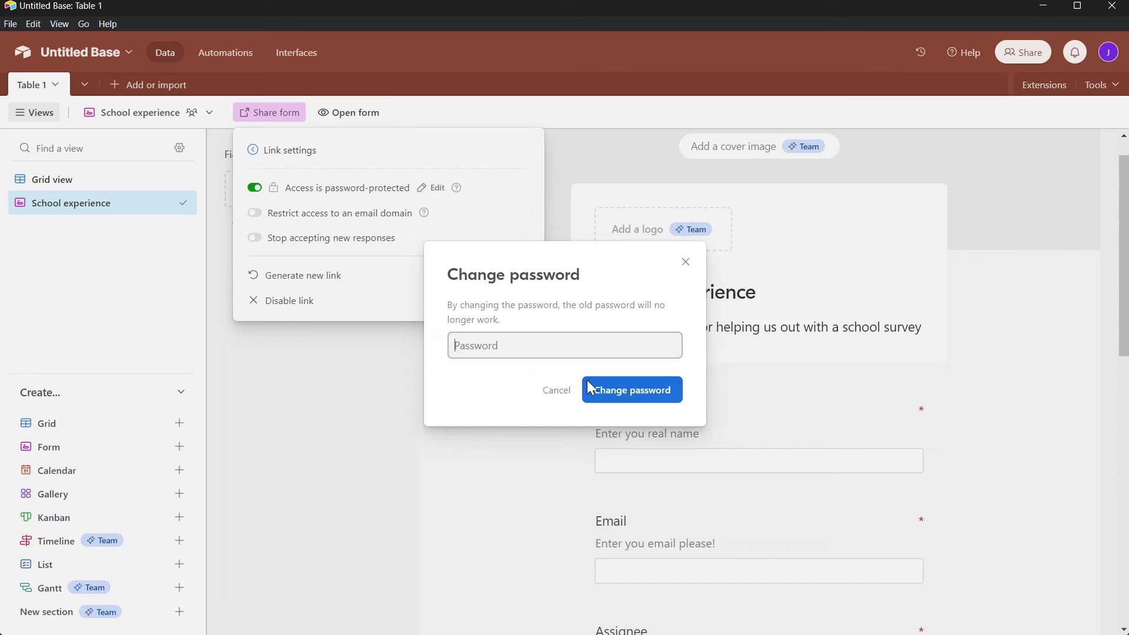
{"action": "left_click", "coordinate": [563, 392]}
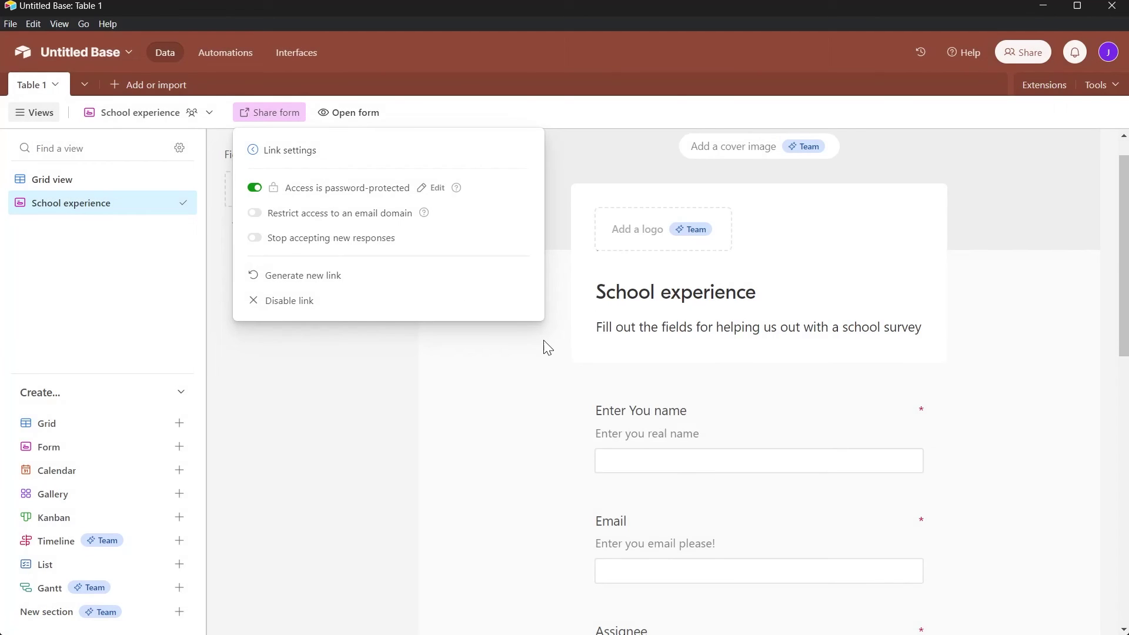
Restrict the share link to email addresses on the live.com domain.
{"action": "left_click", "coordinate": [256, 213]}
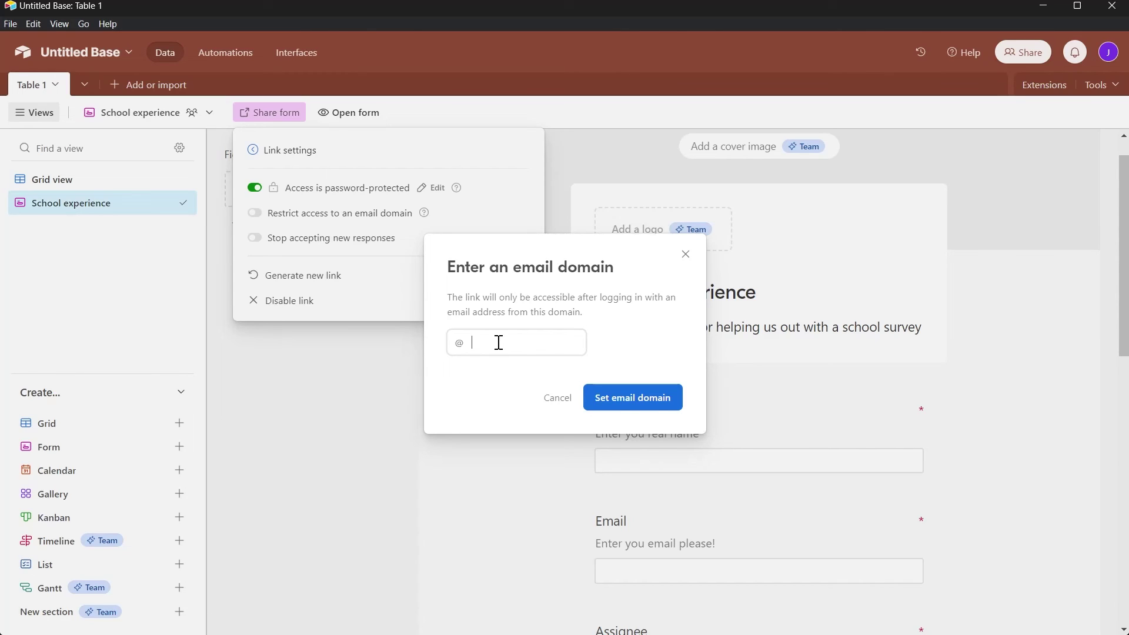
{"action": "type", "text": "live.com"}
{"action": "left_click", "coordinate": [594, 399]}
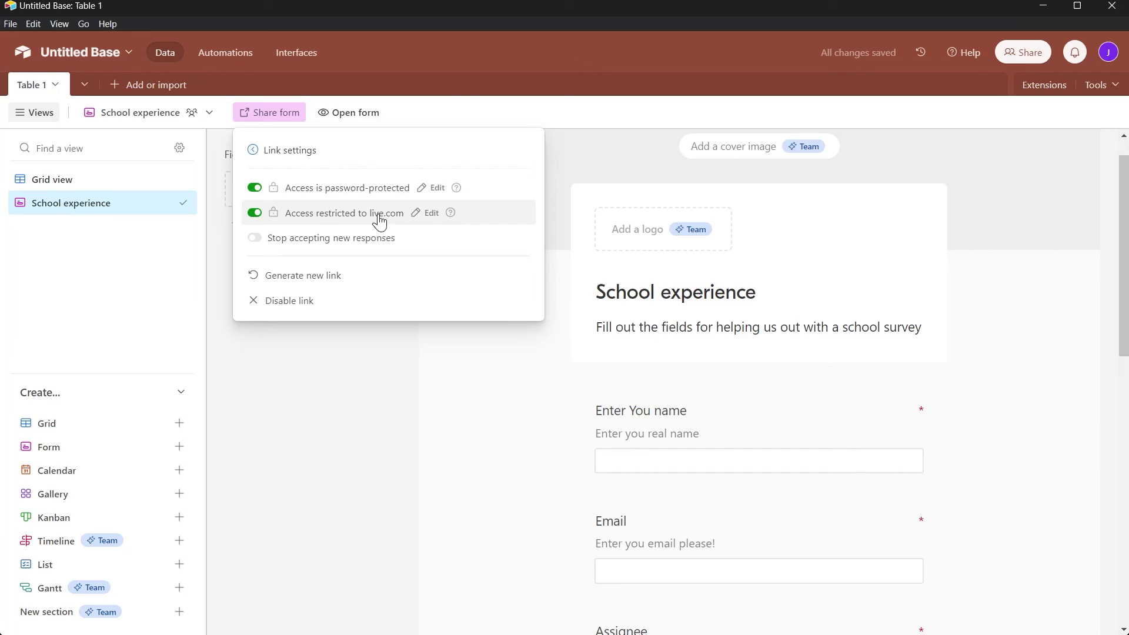
Briefly stop accepting responses, re-enable them, and copy the protected form link.
{"action": "left_click", "coordinate": [262, 246]}
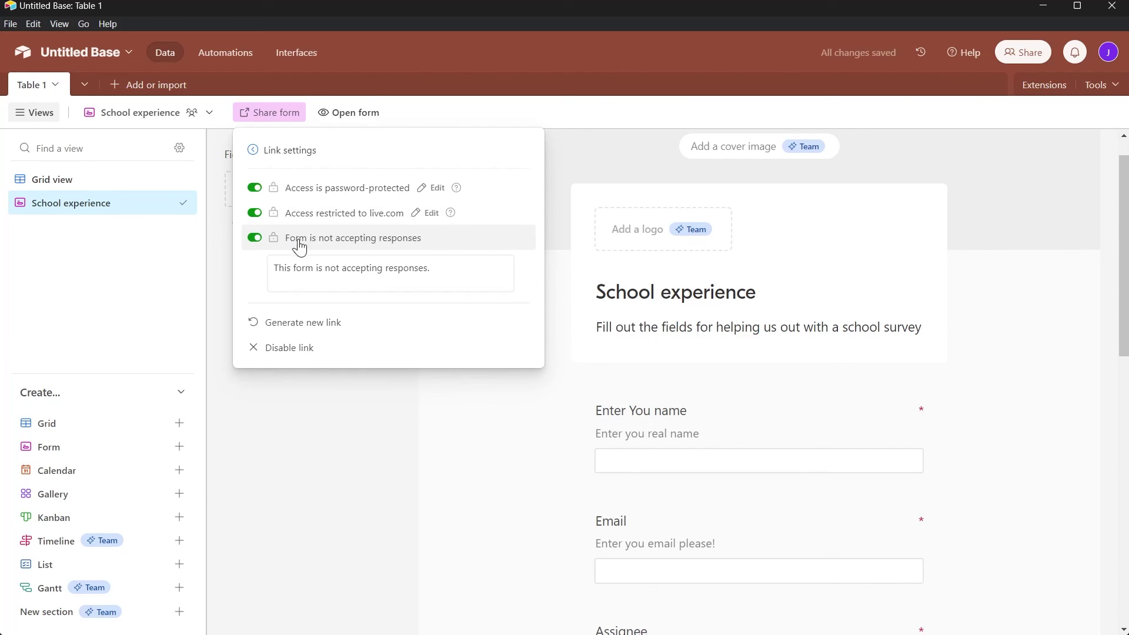
{"action": "left_click_drag", "start_coordinate": [279, 271], "coordinate": [450, 269]}
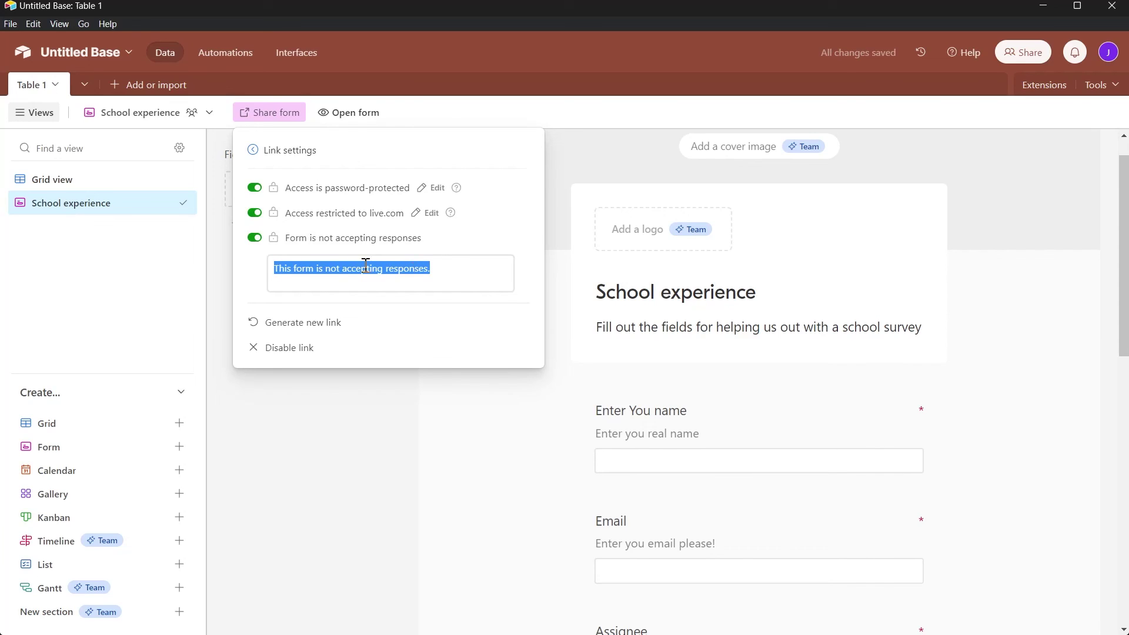
{"action": "left_click", "coordinate": [256, 238]}
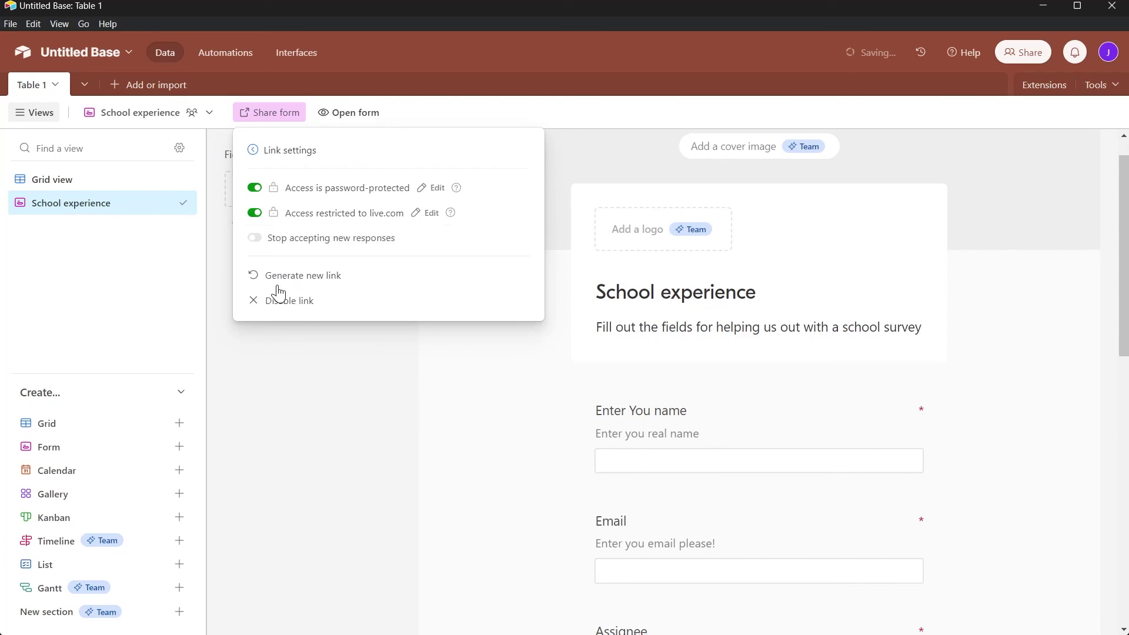
{"action": "left_click", "coordinate": [253, 151]}
{"action": "left_click", "coordinate": [497, 172]}
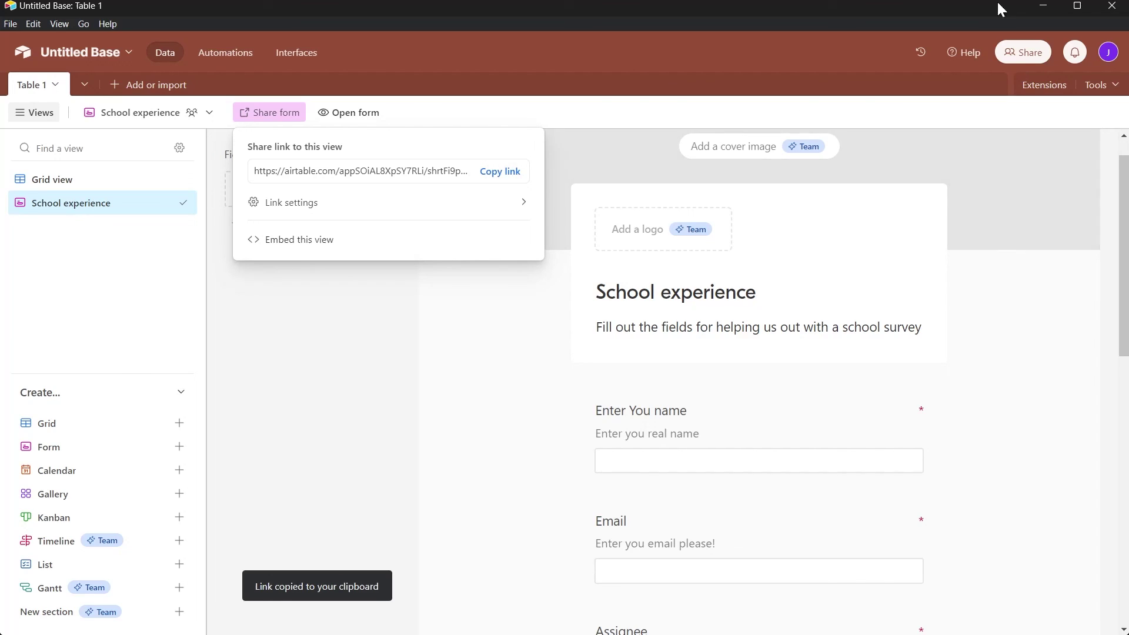
Close the sharing options, minimize Airtable and refresh the Windows desktop.
{"action": "left_click", "coordinate": [1047, 299]}
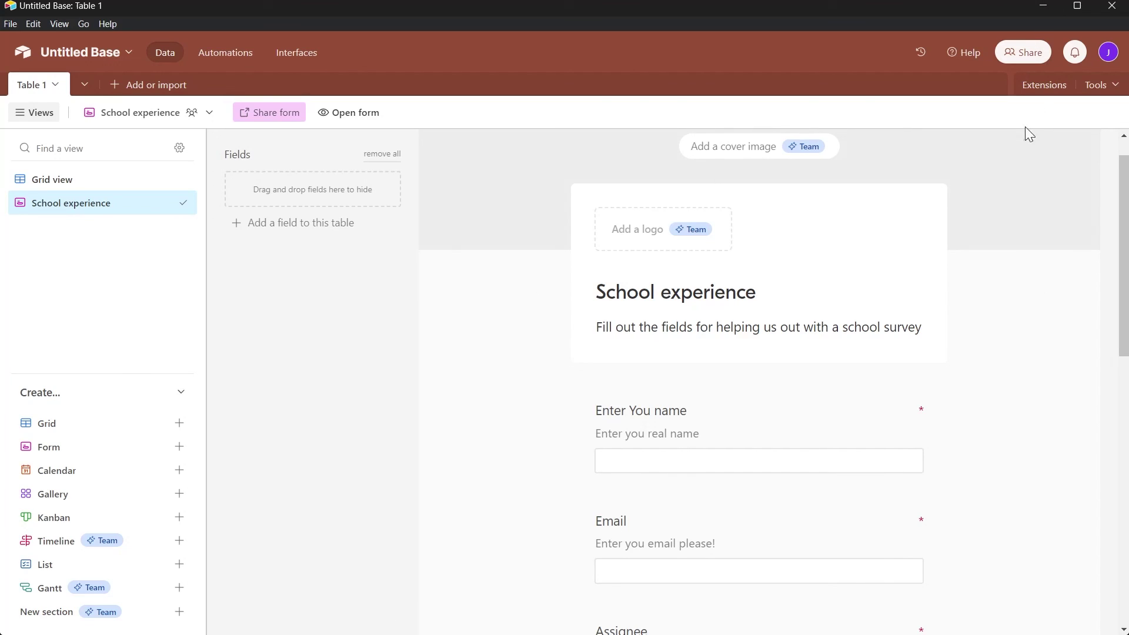
{"action": "left_click", "coordinate": [1044, 7]}
{"action": "right_click", "coordinate": [660, 47]}
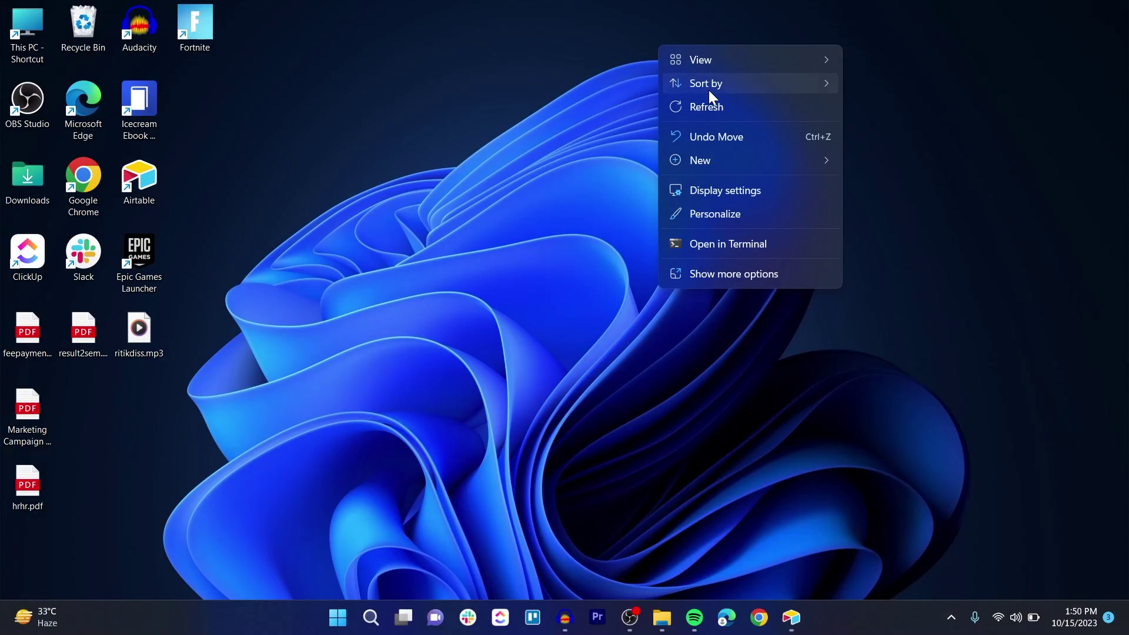
{"action": "left_click", "coordinate": [725, 109]}
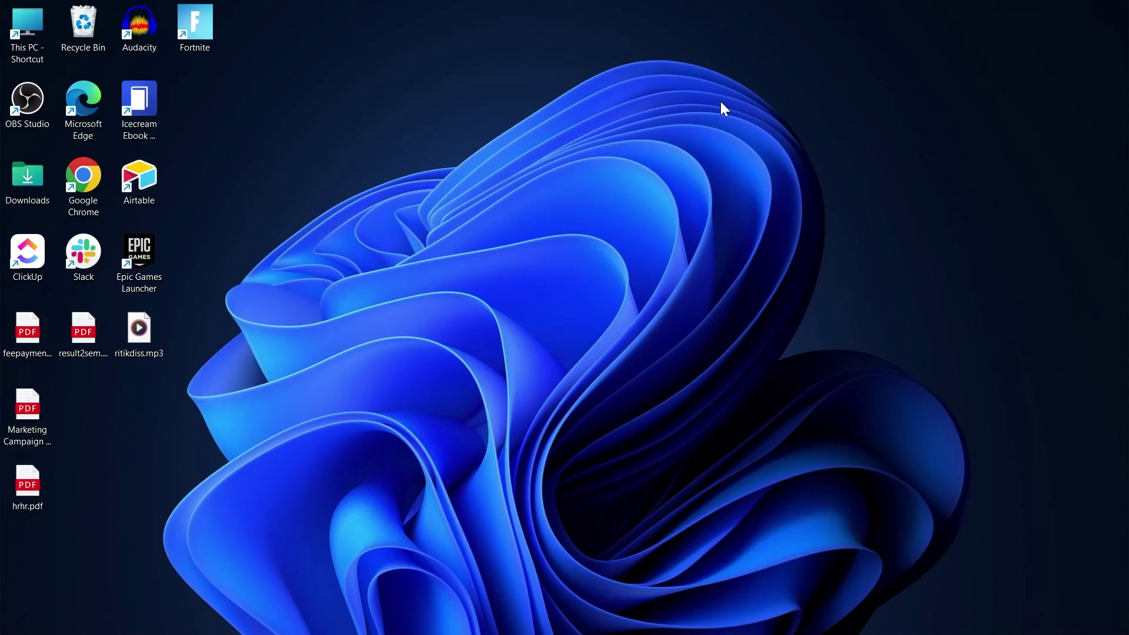